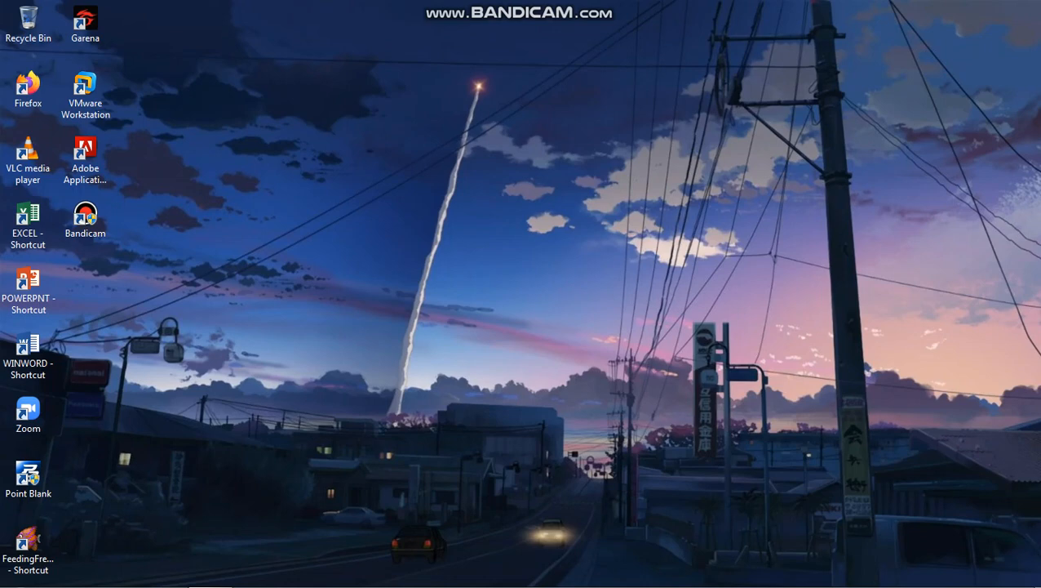
# Open the Windows Temp folder with the Run command "temp"
pyautogui.press('super+r')
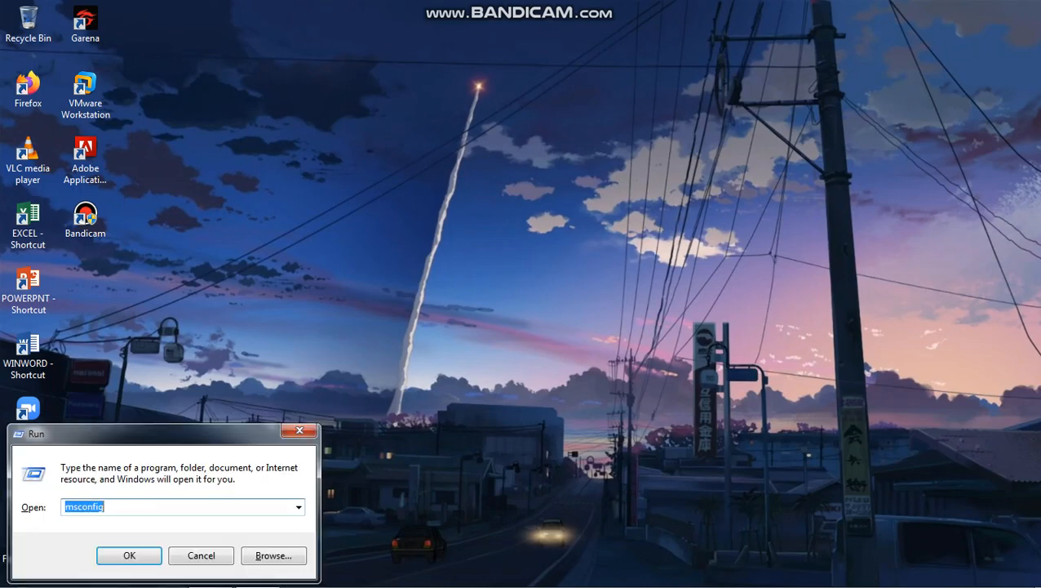
pyautogui.write('temp')
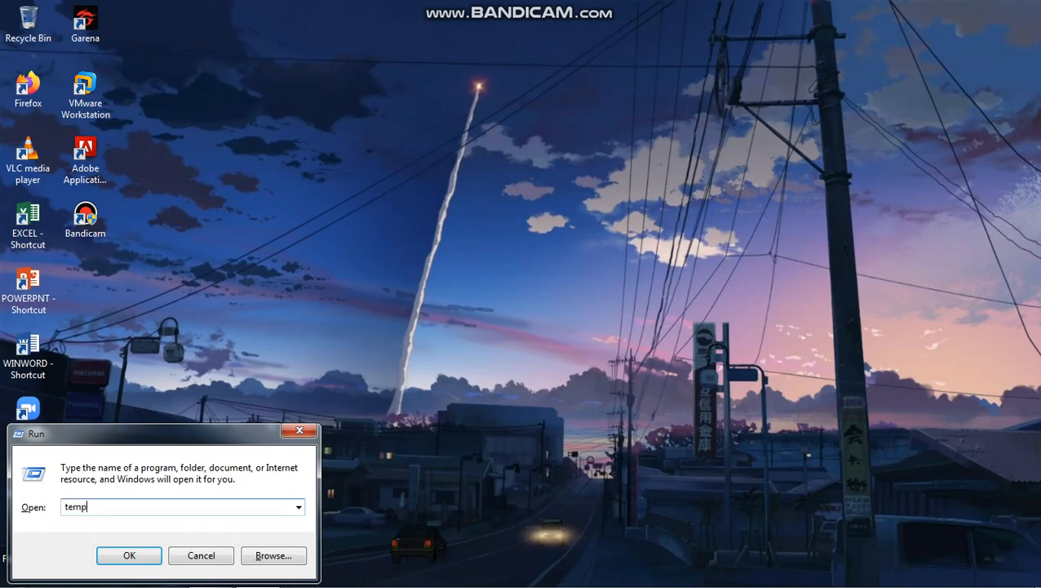
pyautogui.press('Return')
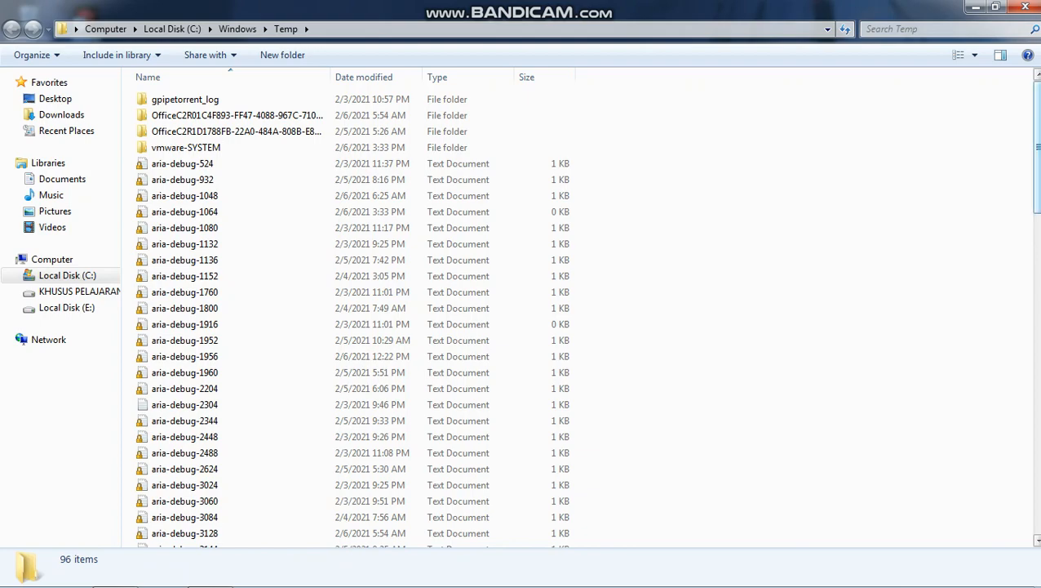
# Delete all items in the Windows Temp folder, skipping every file in use, and close the folder
pyautogui.moveTo(1037, 188)
pyautogui.mouseDown()
pyautogui.moveTo(1038, 507)
pyautogui.moveTo(1037, 188)
pyautogui.mouseUp()
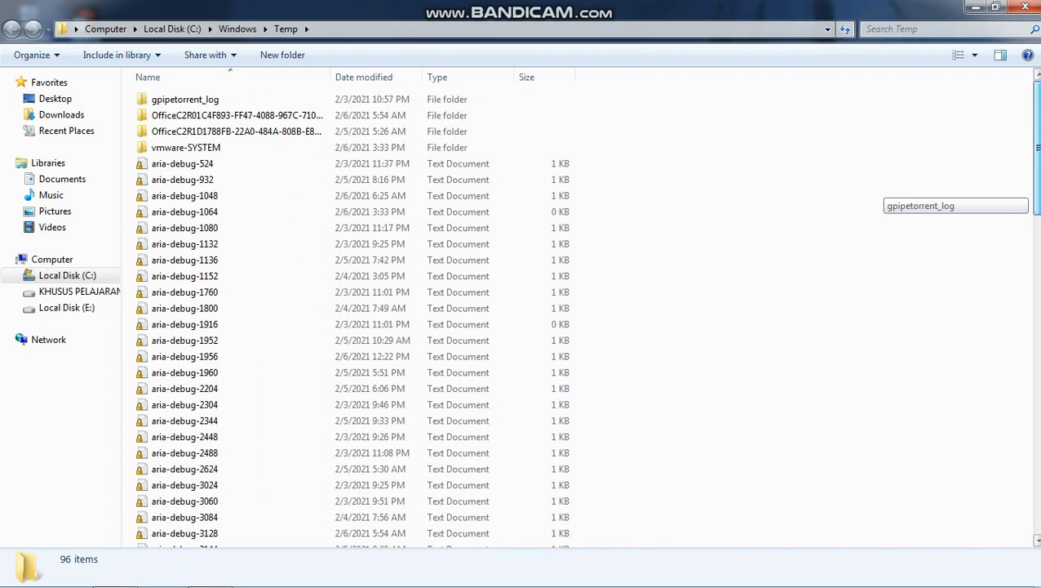
pyautogui.moveTo(584, 93); pyautogui.dragTo(381, 584)
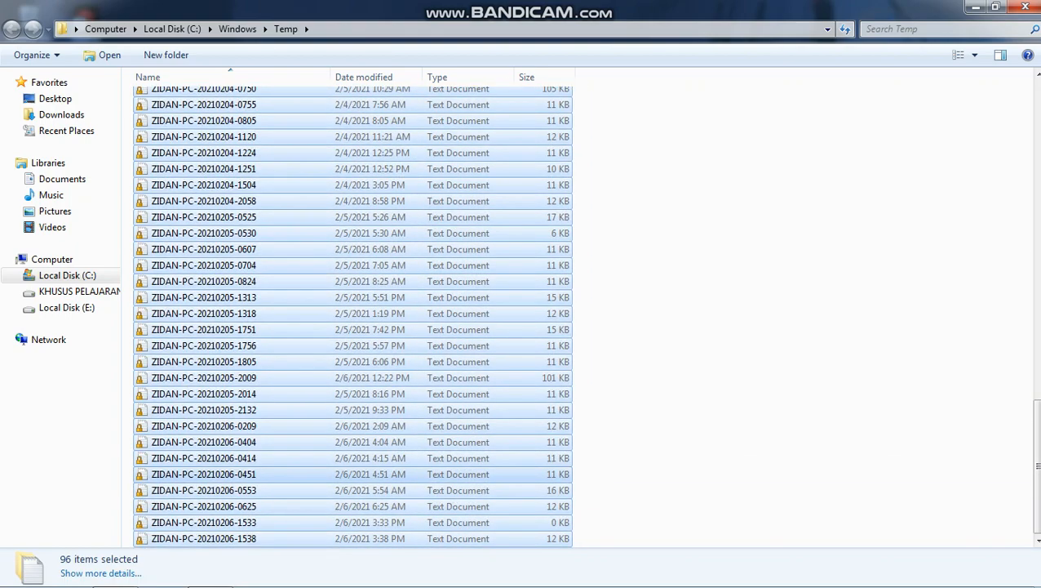
pyautogui.press('Delete')
pyautogui.press('Return')
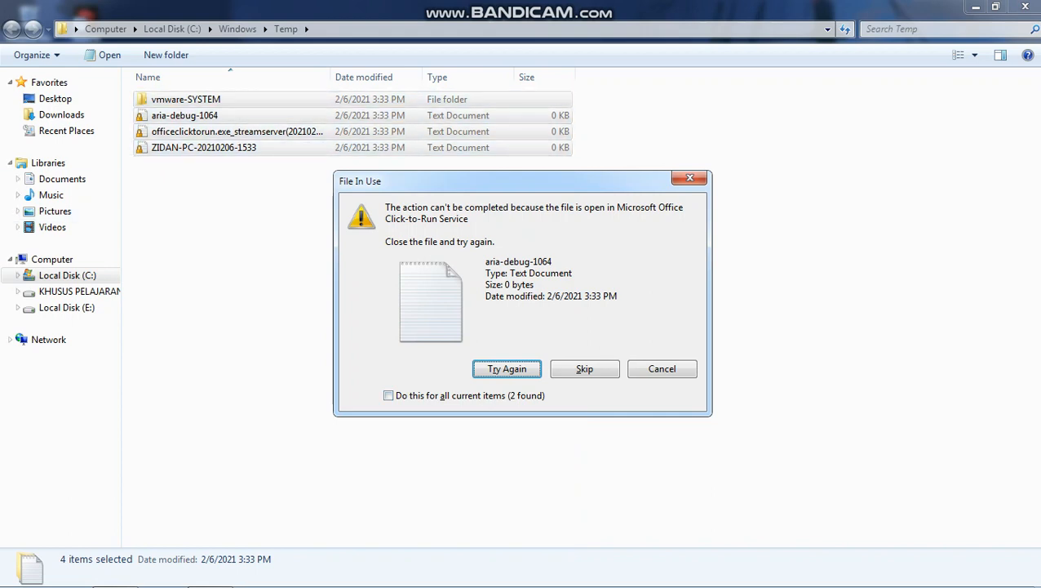
pyautogui.click(388, 396)
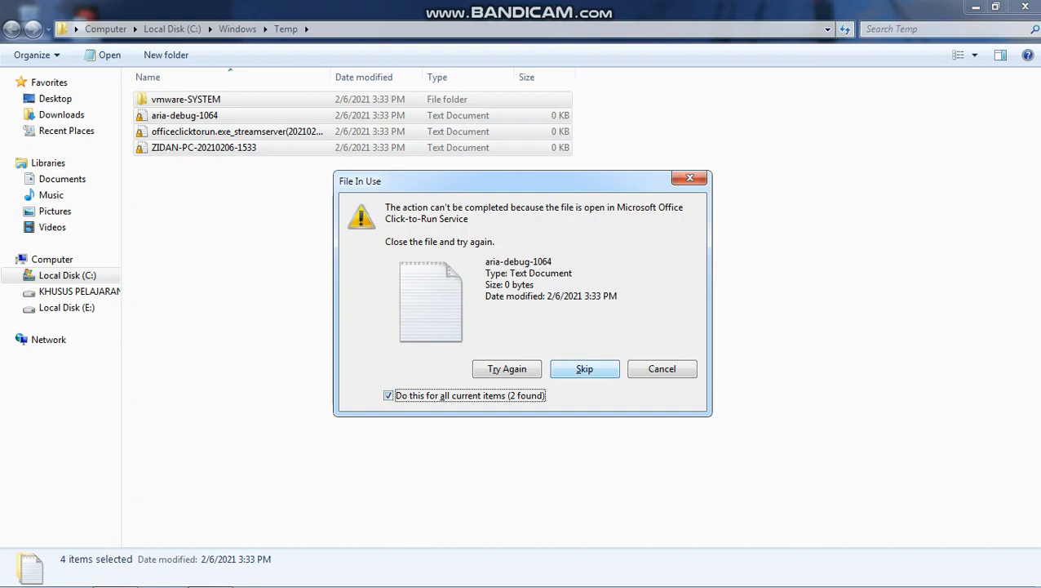
pyautogui.click(585, 369)
pyautogui.click(1025, 7)
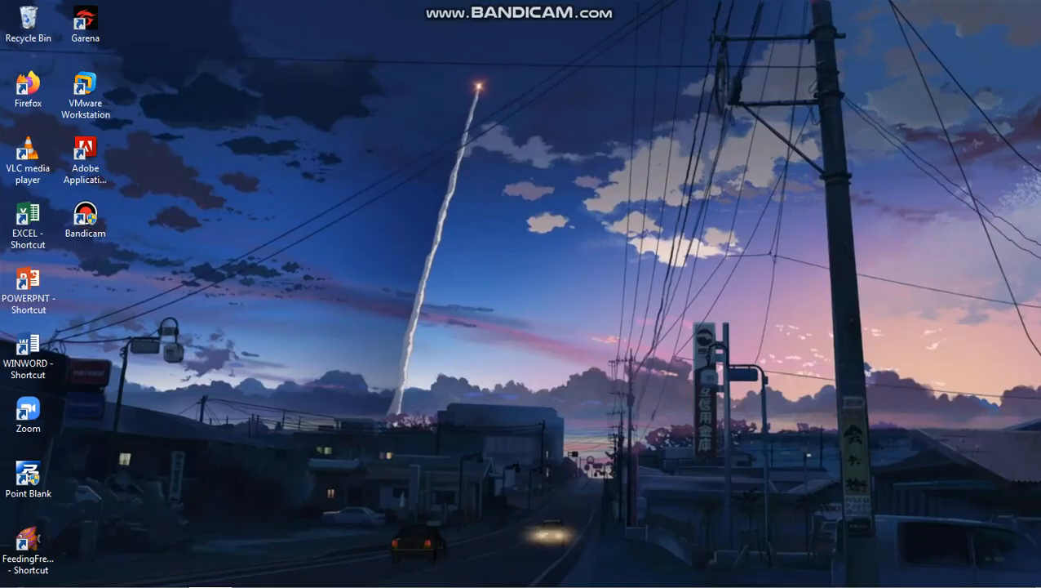
# Open the user's local Temp folder with the Run command "%temp%"
pyautogui.press('super+r')
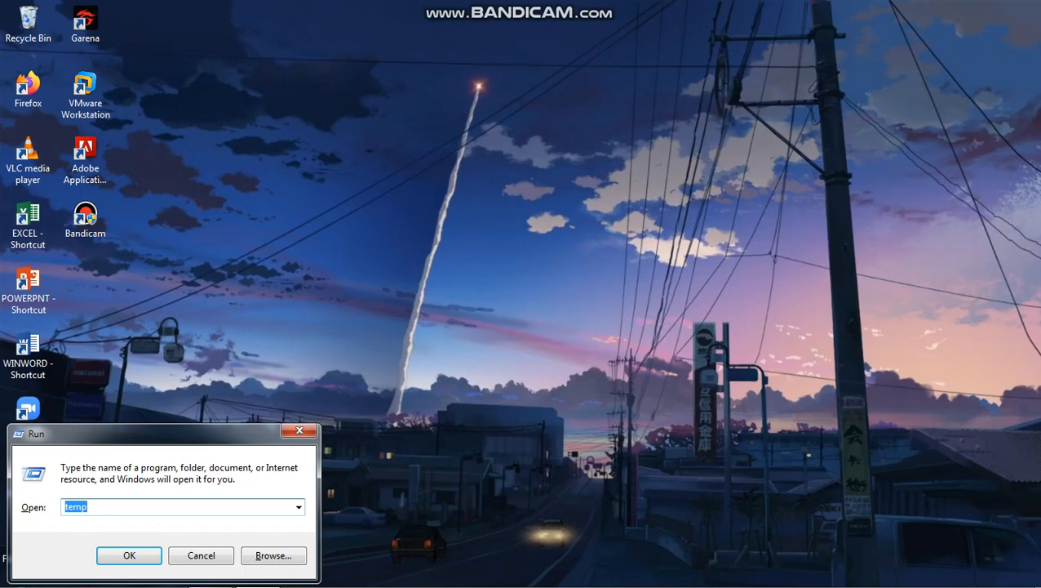
pyautogui.write('%temp')
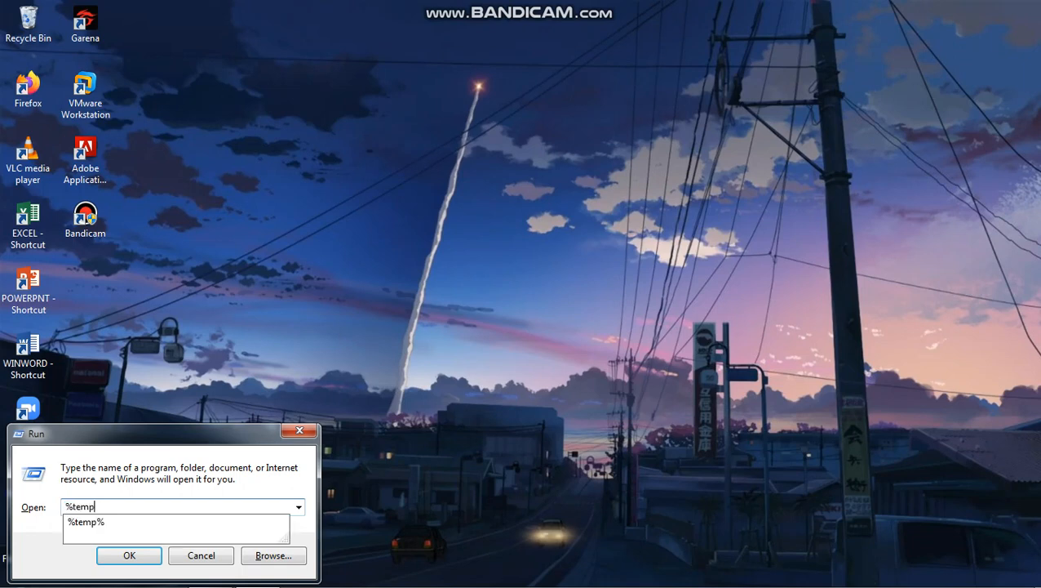
pyautogui.write('%')
pyautogui.press('Return')
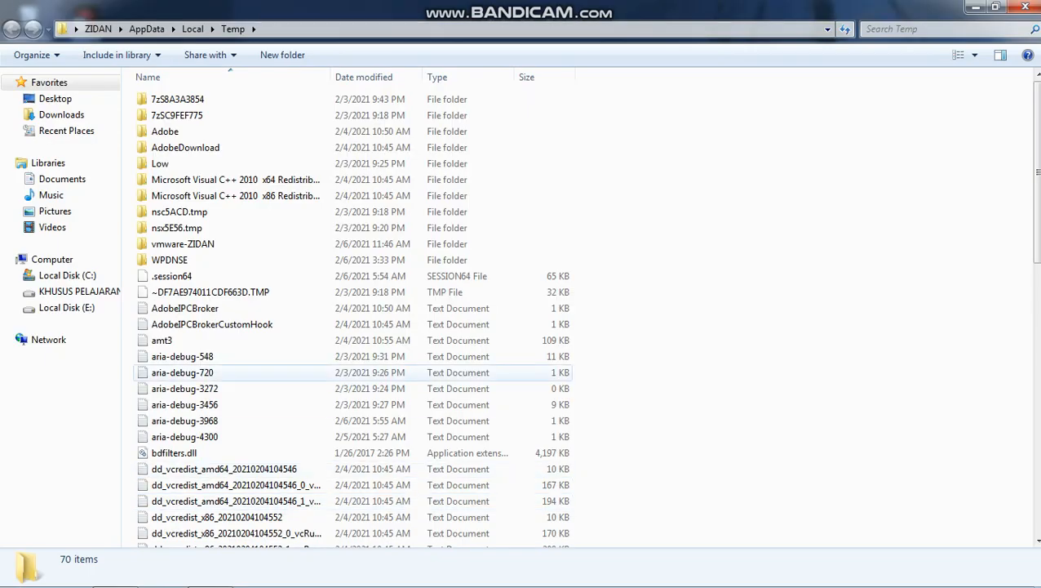
# Delete all items in the user's local Temp folder, skipping the file in use, and close the folder
pyautogui.moveTo(584, 100); pyautogui.dragTo(381, 568)
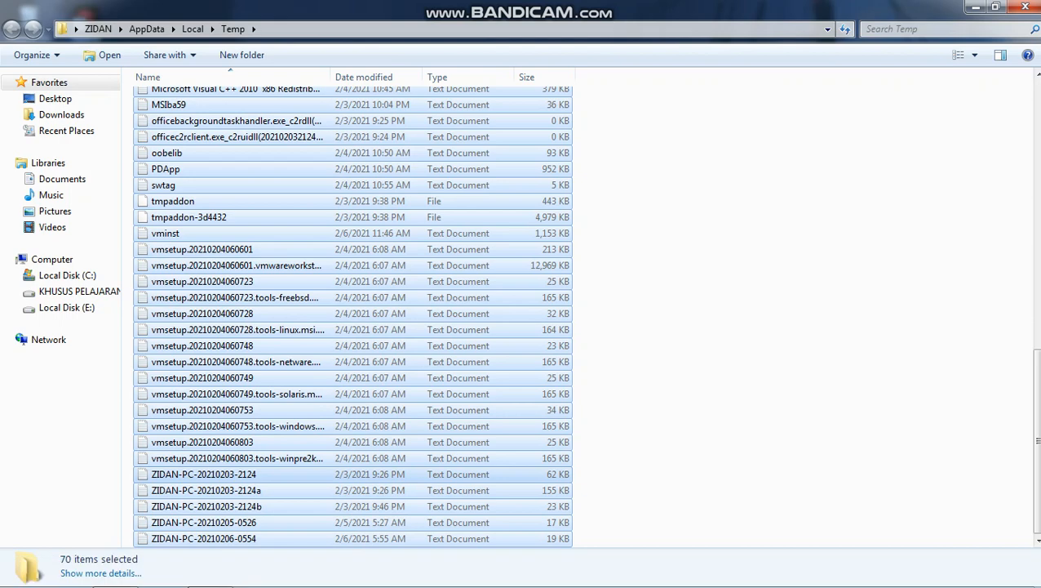
pyautogui.press('Delete')
pyautogui.press('Return')
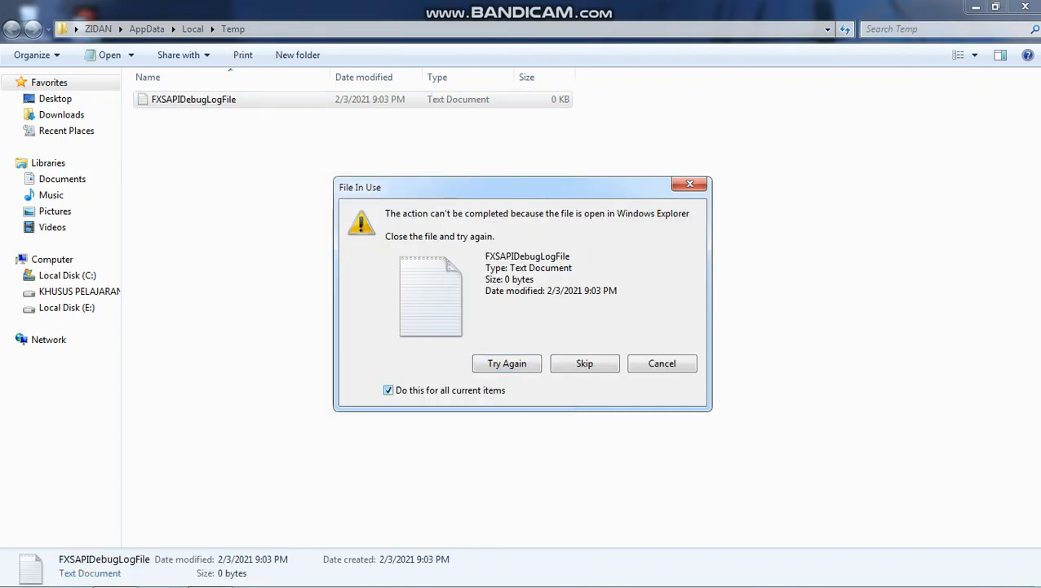
pyautogui.press('Return')
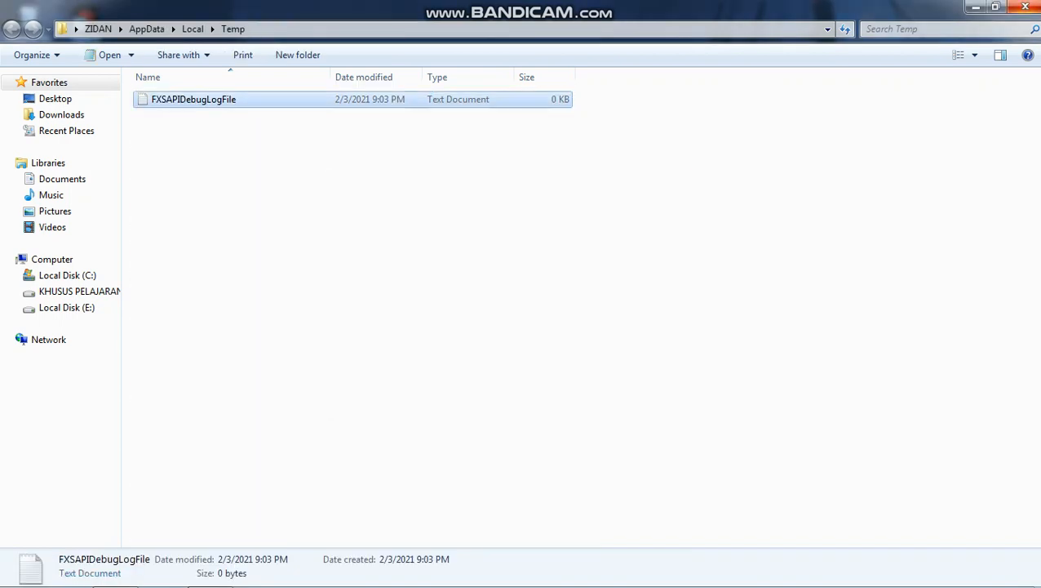
pyautogui.hotkey('alt', 'F4')
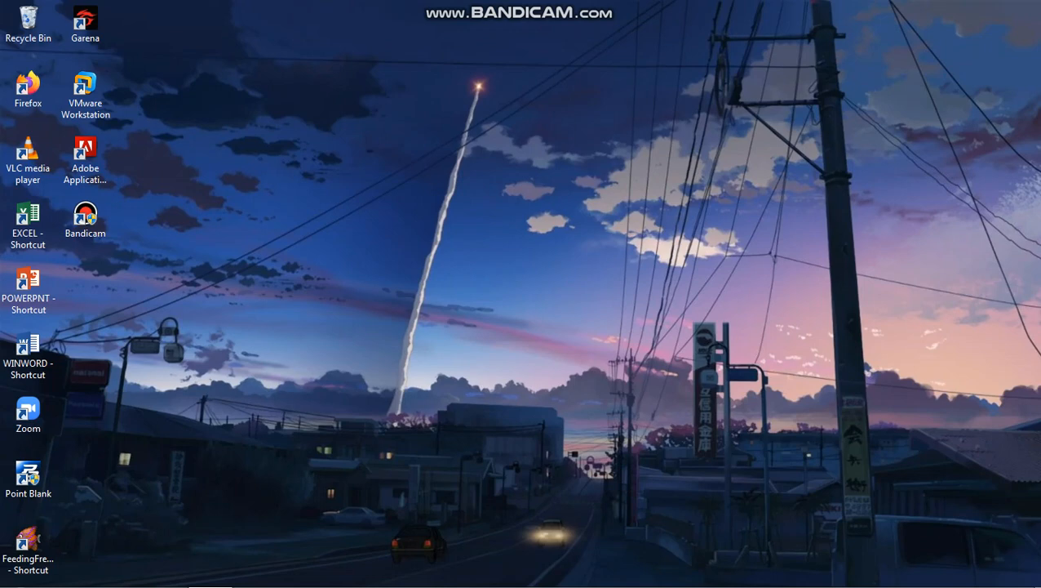
# Launch the Registry Editor with the Run command "regedit"
pyautogui.press('super+r')
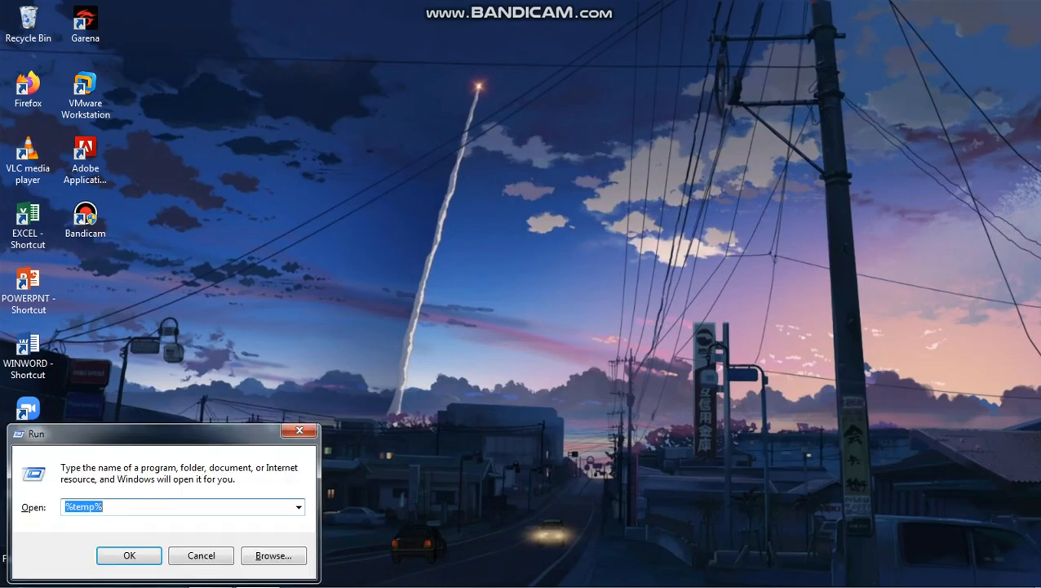
pyautogui.write('regedit')
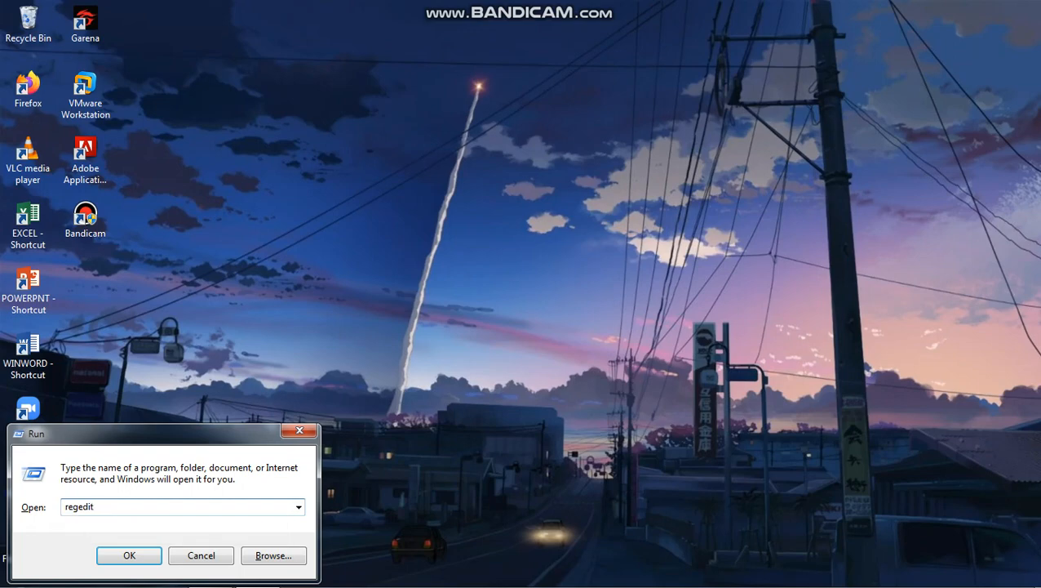
pyautogui.press('Return')
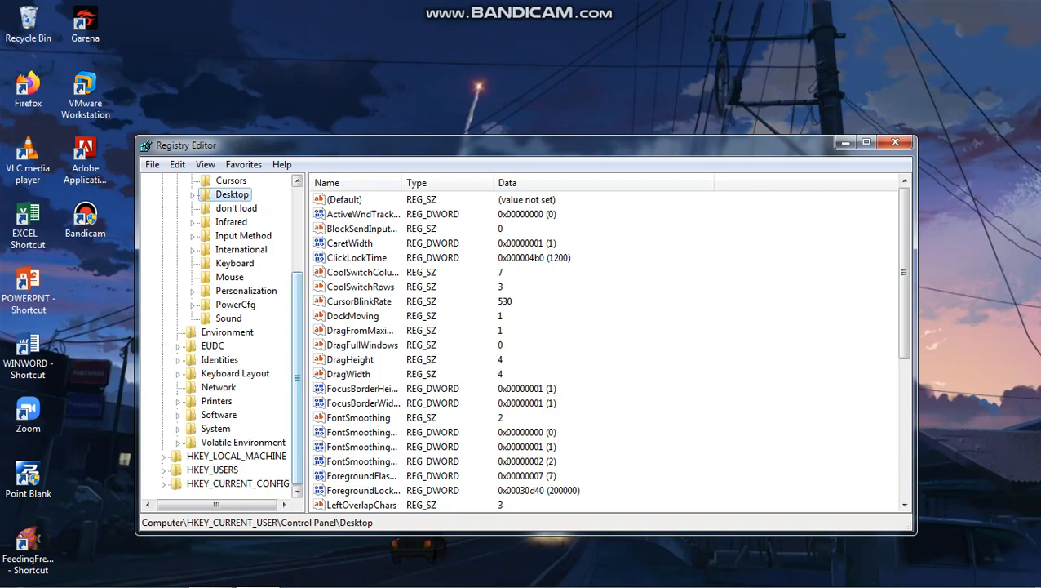
# Collapse the open registry branches and select the HKEY_CURRENT_USER\Control Panel\Desktop key
pyautogui.press('Left')
pyautogui.press('Left')
pyautogui.press('Left')
pyautogui.press('Left')
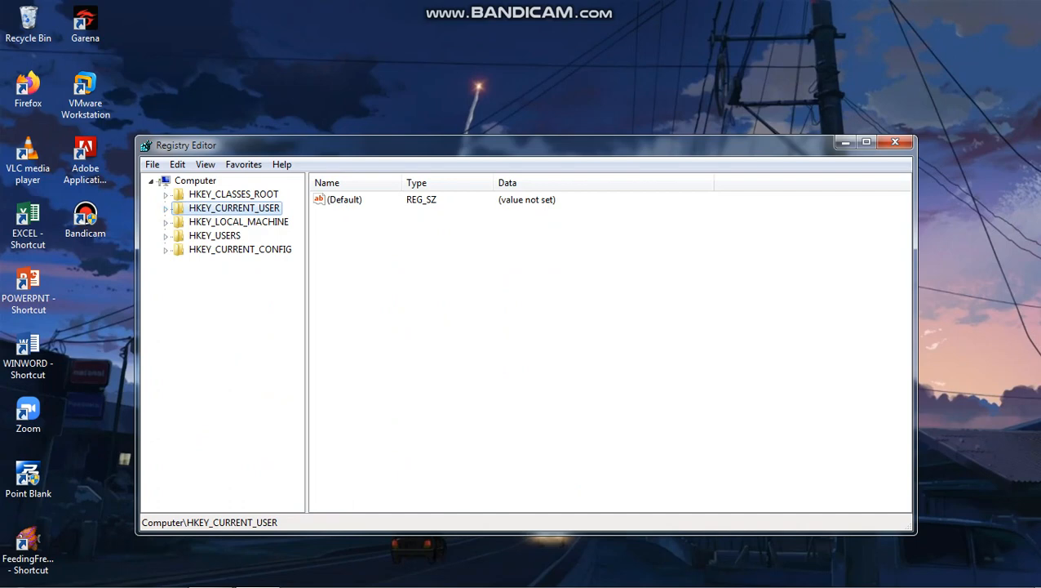
pyautogui.press('Right')
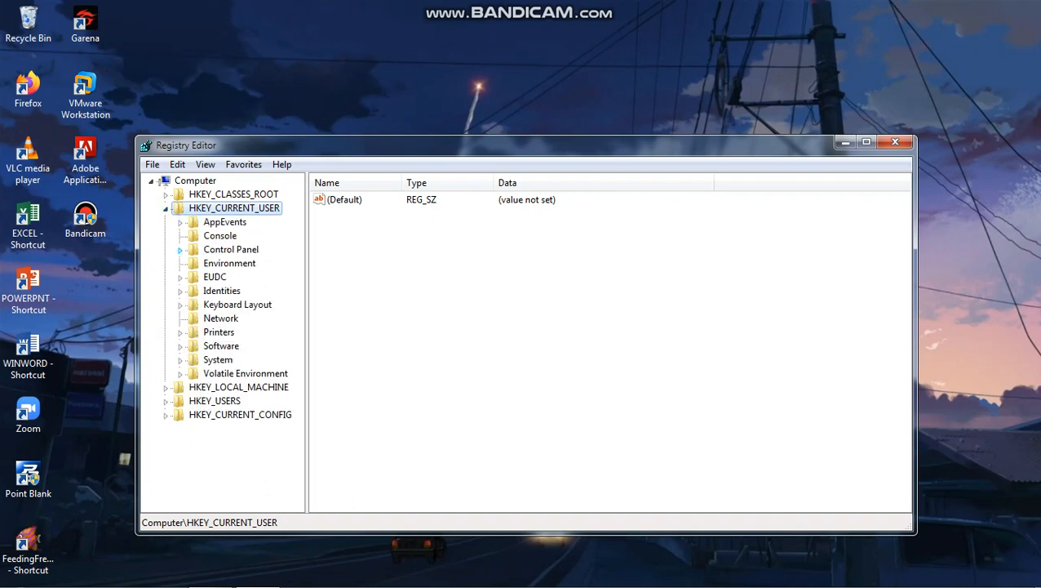
pyautogui.click(179, 249)
pyautogui.click(194, 318)
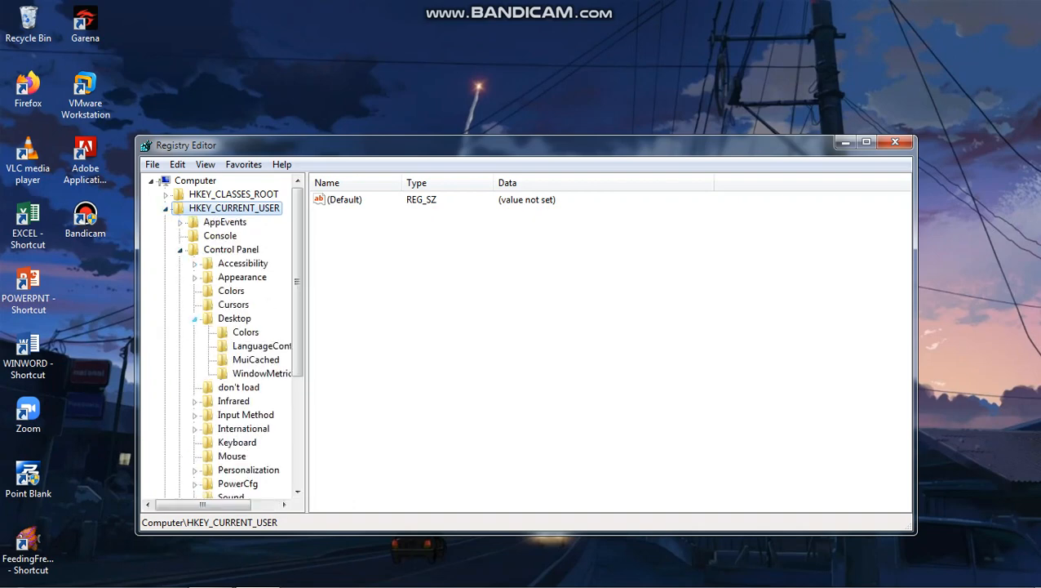
pyautogui.click(234, 318)
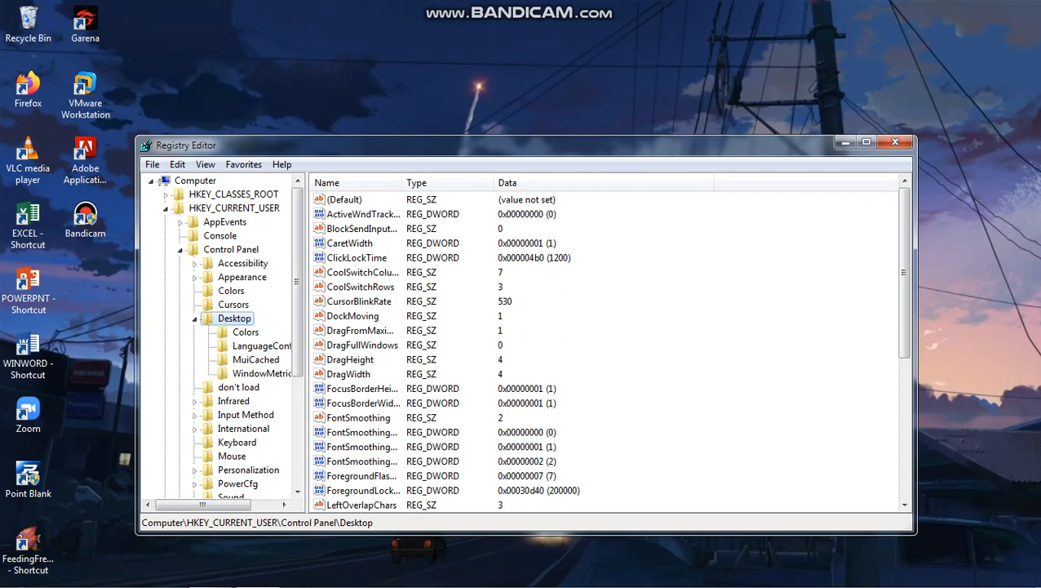
# Set the value data of MenuShowDelay in the Desktop key to 400
pyautogui.press('Tab')
pyautogui.scroll(-5, 608, 351)
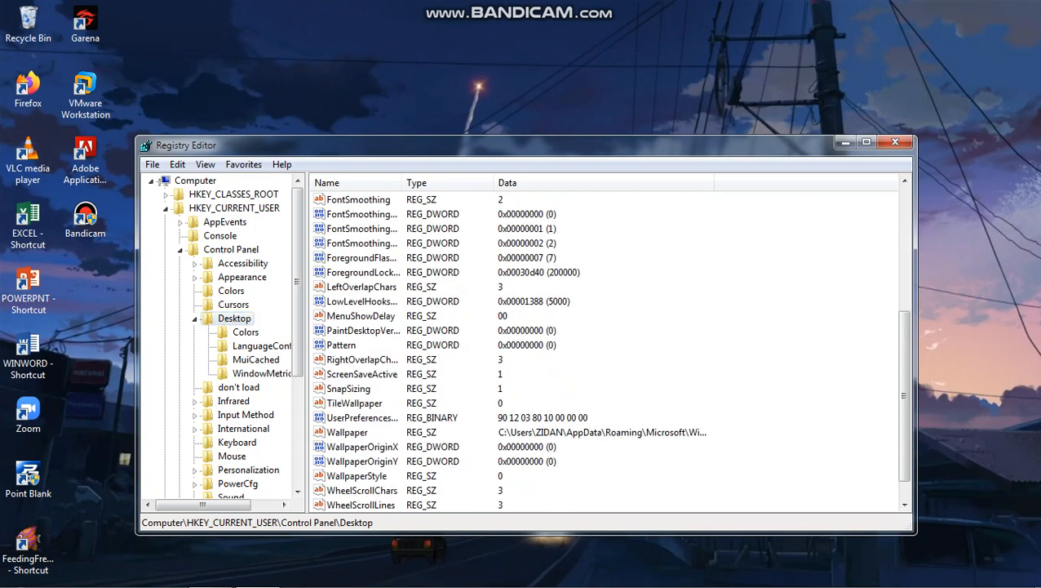
pyautogui.click(361, 315)
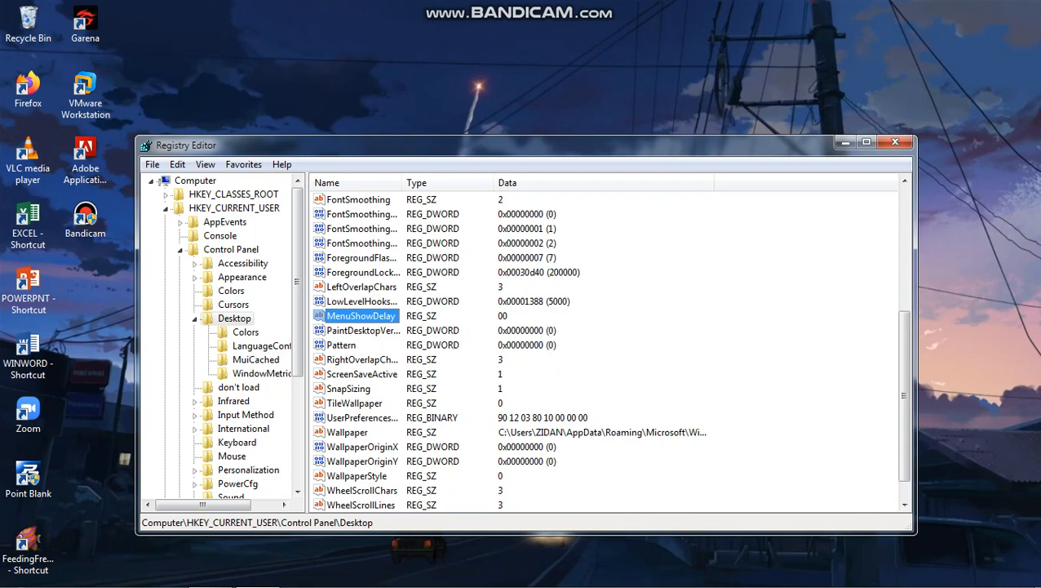
pyautogui.press('Return')
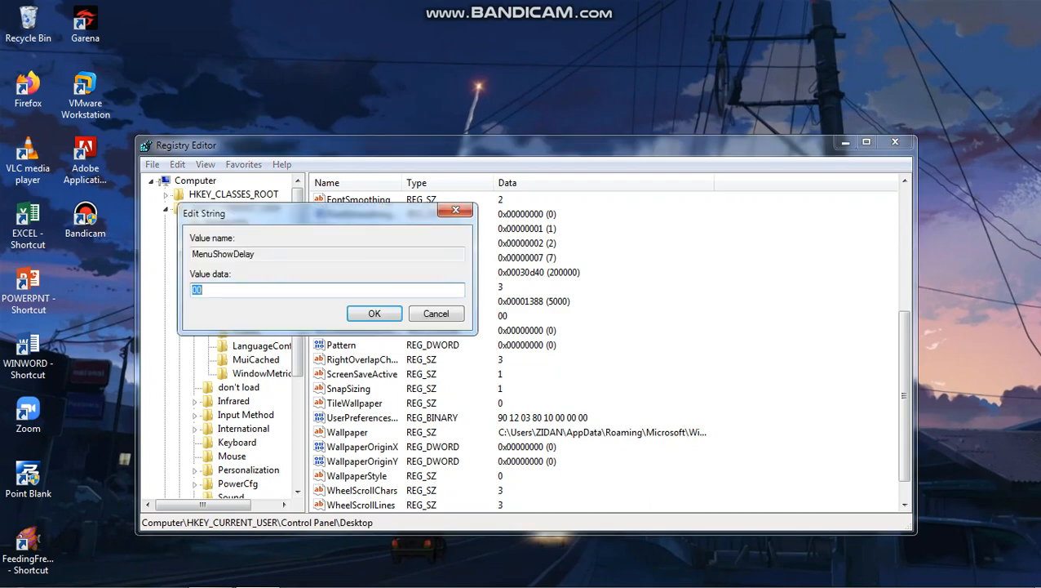
pyautogui.write('400')
pyautogui.press('Return')
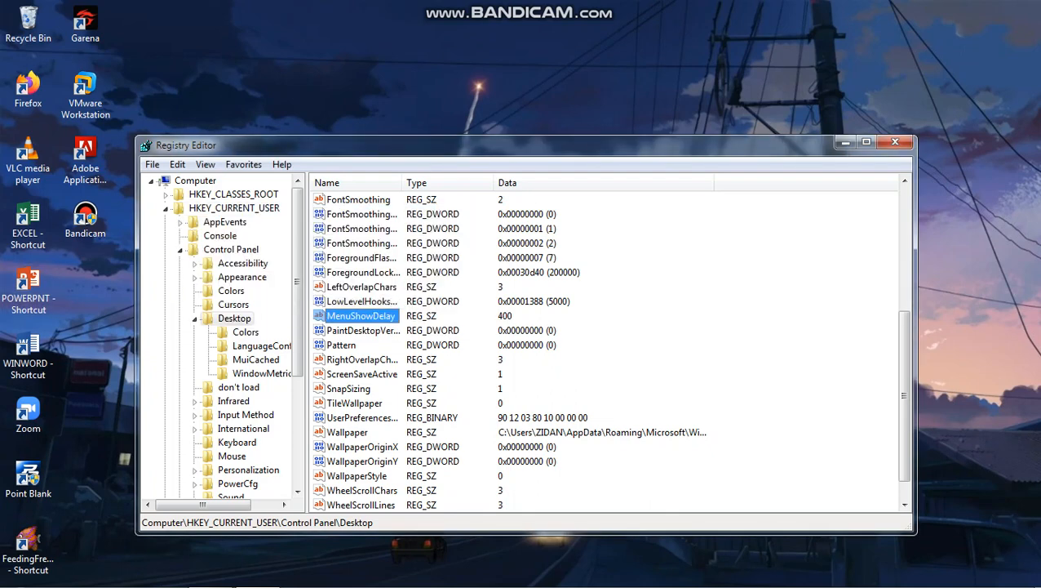
# Set the value data of MenuShowDelay in the Desktop key to 0
pyautogui.click(637, 344)
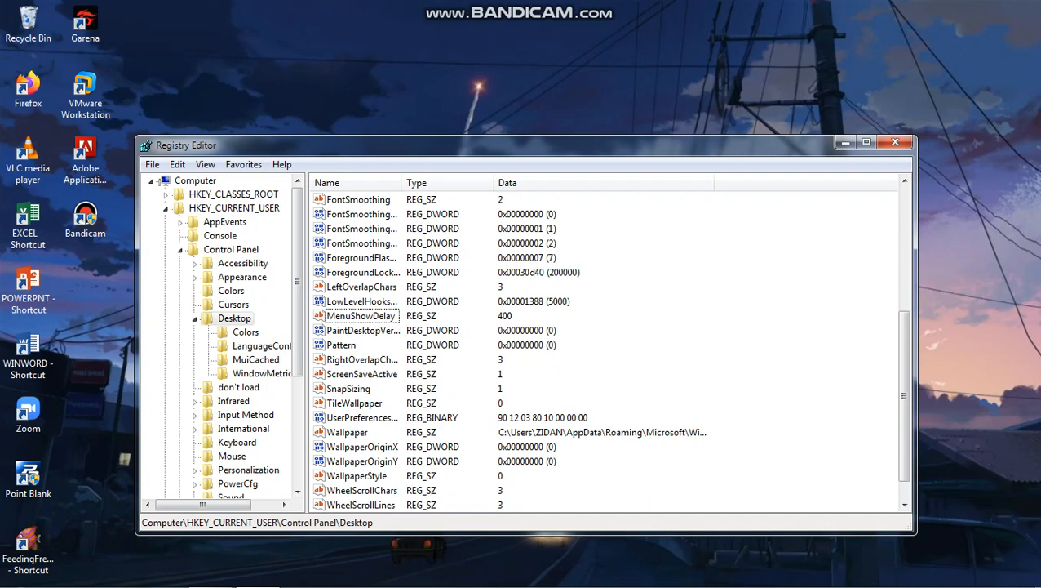
pyautogui.press('Return')
pyautogui.write('0')
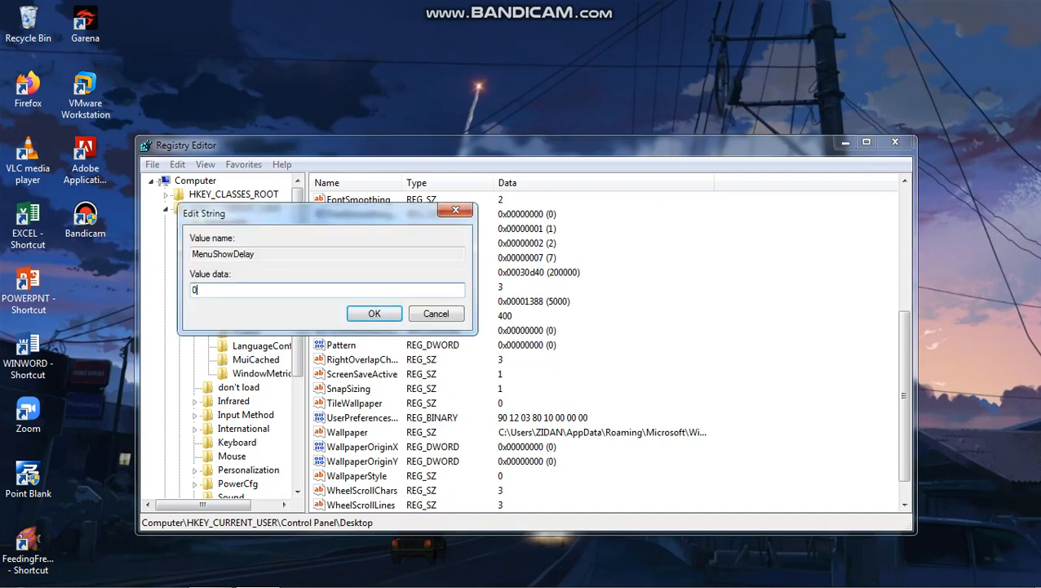
pyautogui.press('Return')
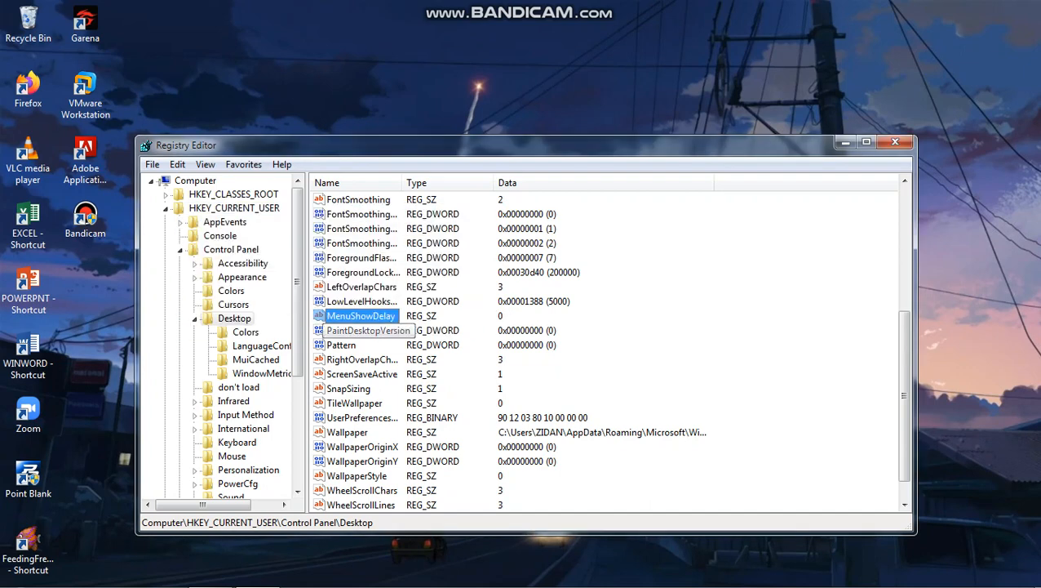
# Collapse the Desktop, Control Panel and HKEY_CURRENT_USER branches of the registry tree
pyautogui.click(195, 318)
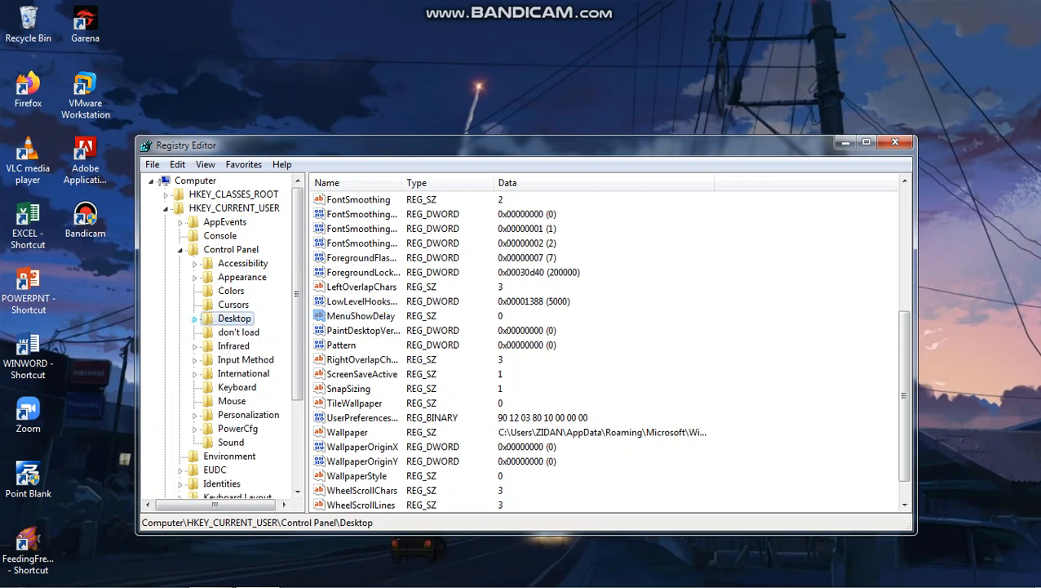
pyautogui.press('Left')
pyautogui.press('Left')
pyautogui.press('Left')
pyautogui.press('Left')
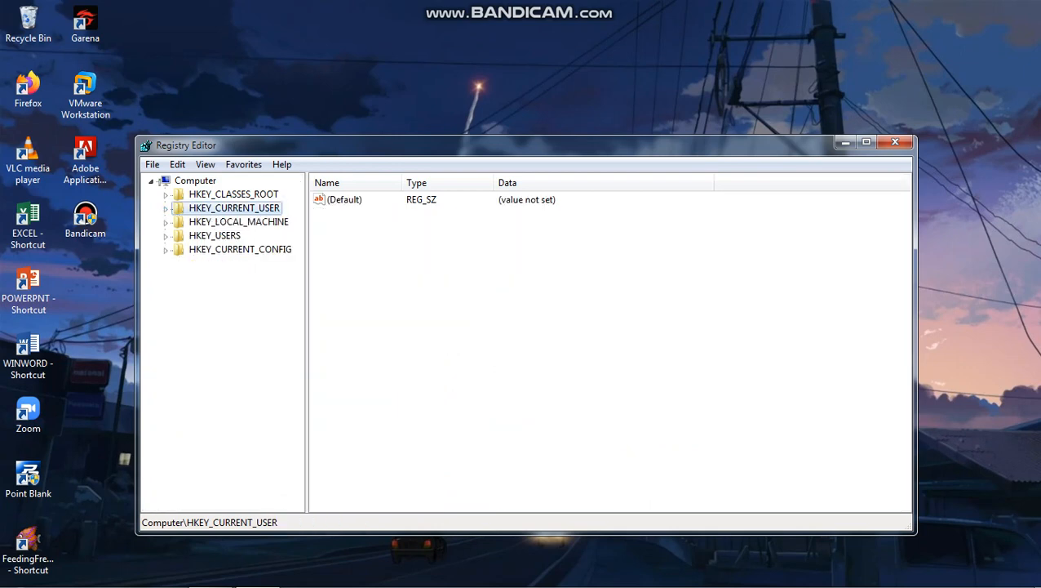
# Expand HKEY_LOCAL_MACHINE\SYSTEM\ControlSet001 and select its Control key
pyautogui.click(165, 221)
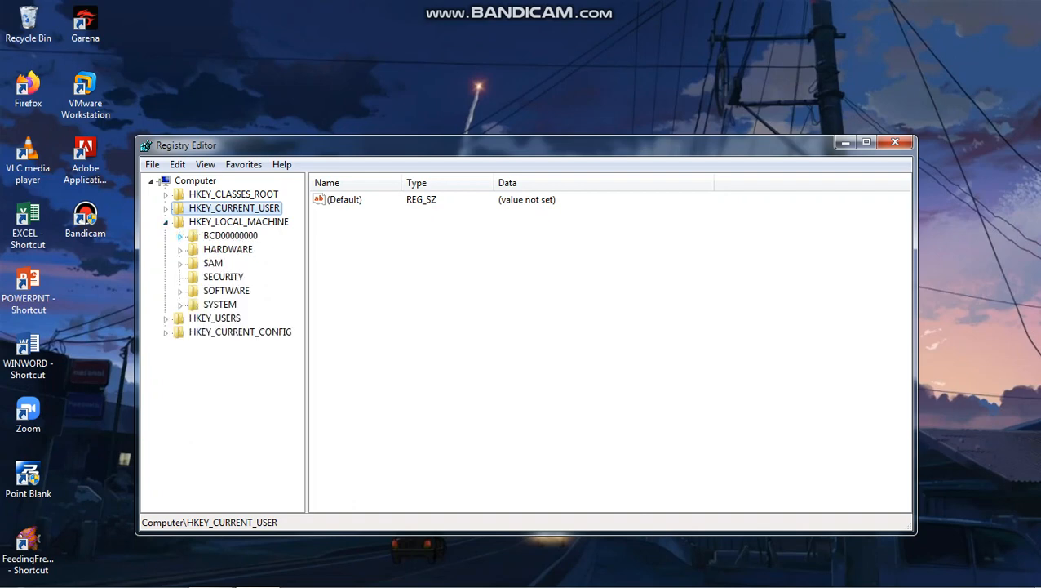
pyautogui.click(180, 304)
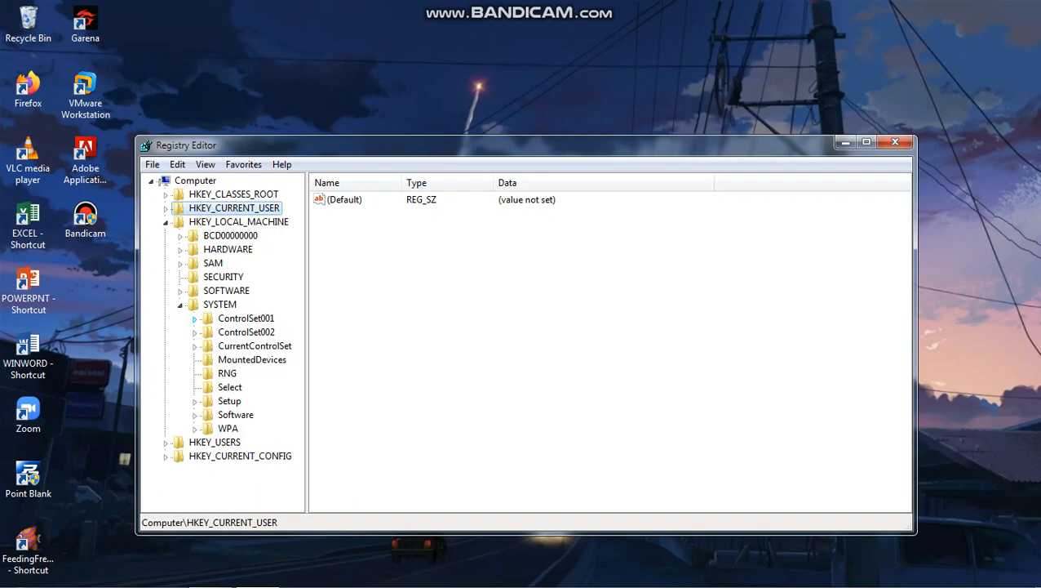
pyautogui.click(194, 318)
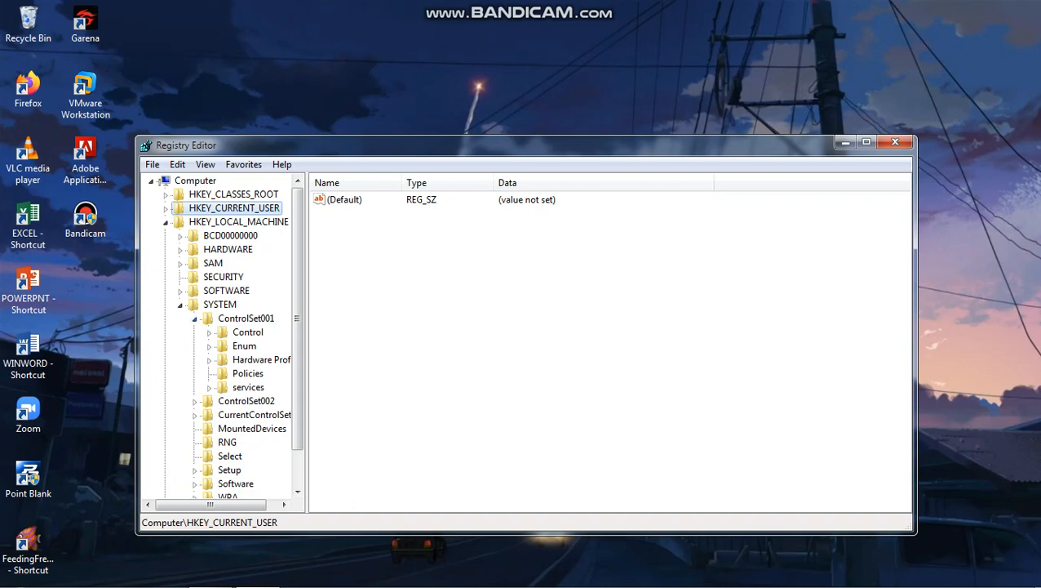
pyautogui.click(247, 332)
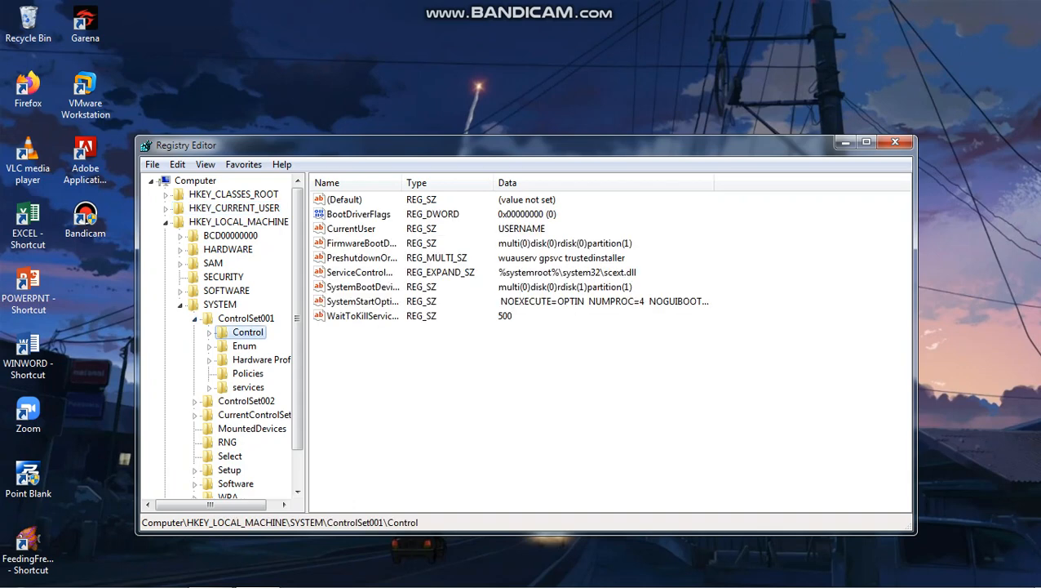
# Set the value data of WaitToKillServiceTimeout in the ControlSet001\Control key to 500
pyautogui.doubleClick(362, 316)
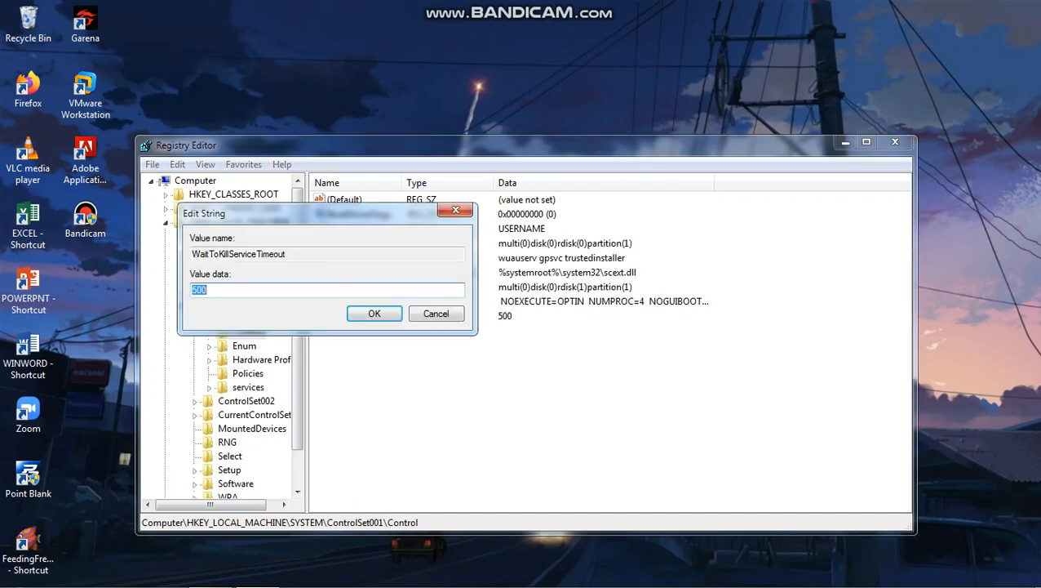
pyautogui.click(221, 290)
pyautogui.press('BackSpace')
pyautogui.press('BackSpace')
pyautogui.press('BackSpace')
pyautogui.write('500')
pyautogui.click(374, 313)
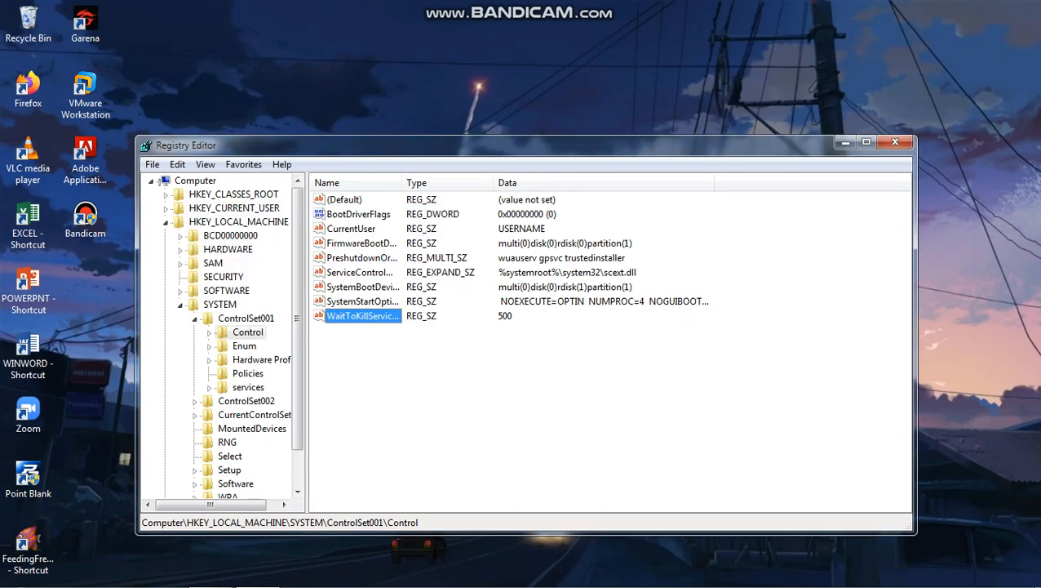
# Set the value data of WaitToKillServiceTimeout in the ControlSet002\Control key to 500
pyautogui.click(195, 319)
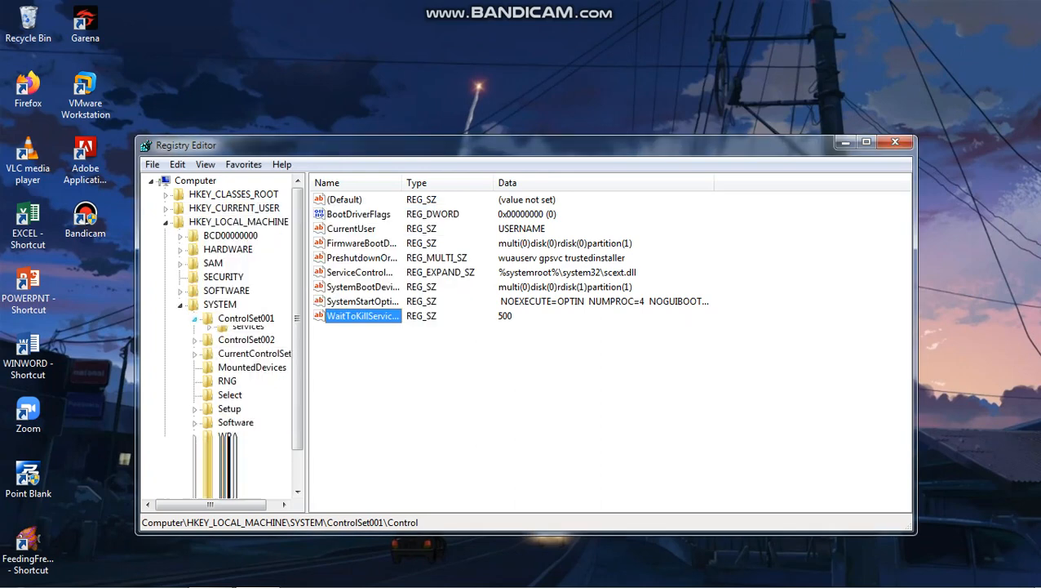
pyautogui.click(195, 333)
pyautogui.click(247, 346)
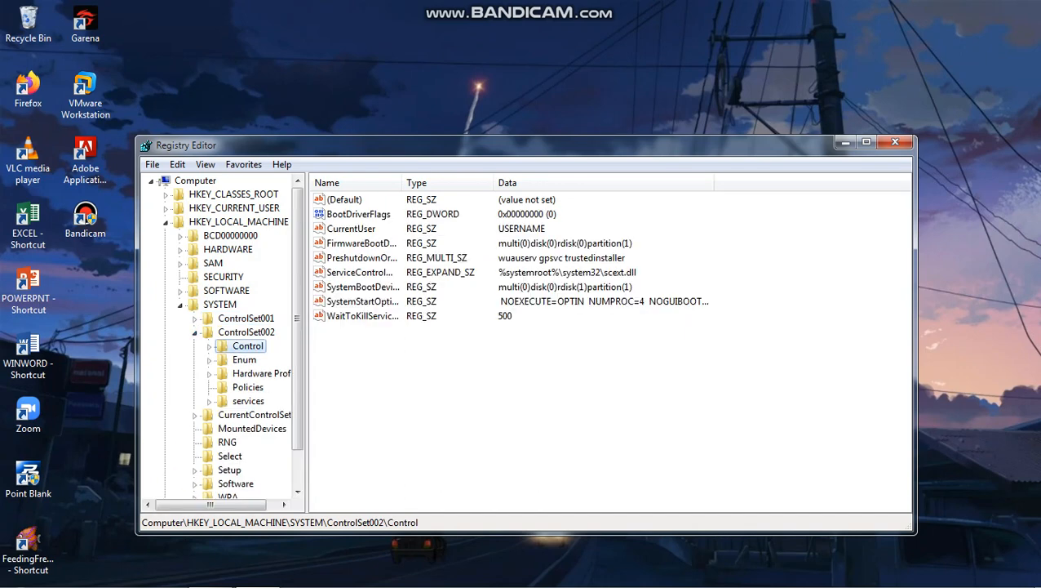
pyautogui.doubleClick(363, 316)
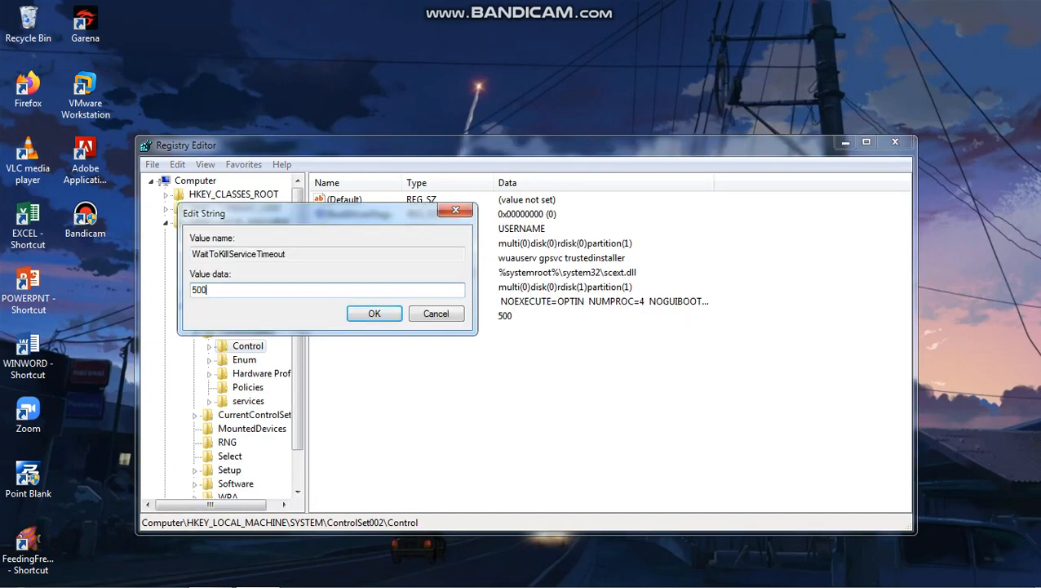
pyautogui.click(373, 313)
# Collapse the ControlSet002, SYSTEM and HKEY_LOCAL_MACHINE branches and close the Registry Editor
pyautogui.click(195, 333)
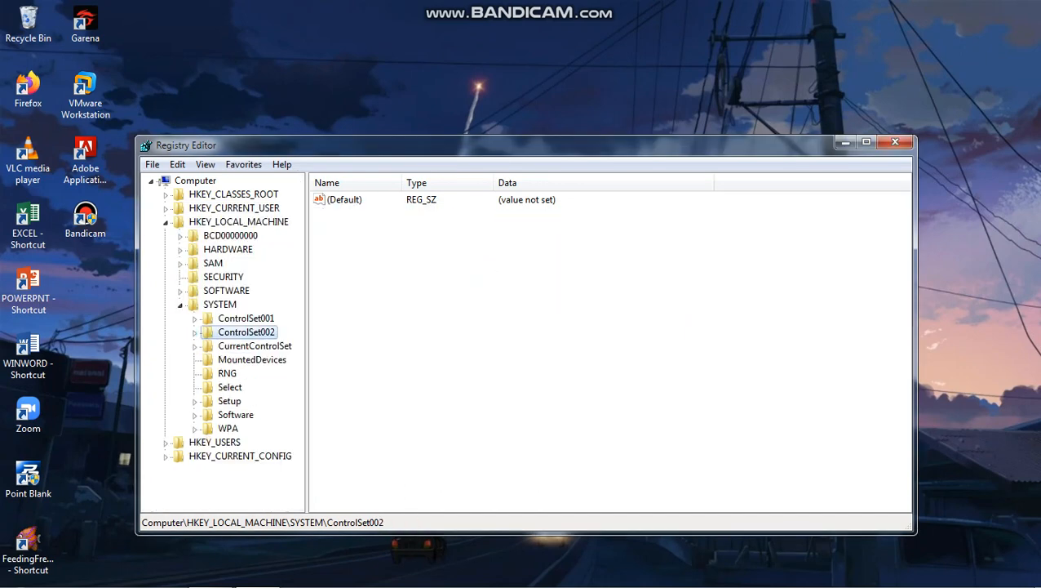
pyautogui.click(180, 306)
pyautogui.click(165, 222)
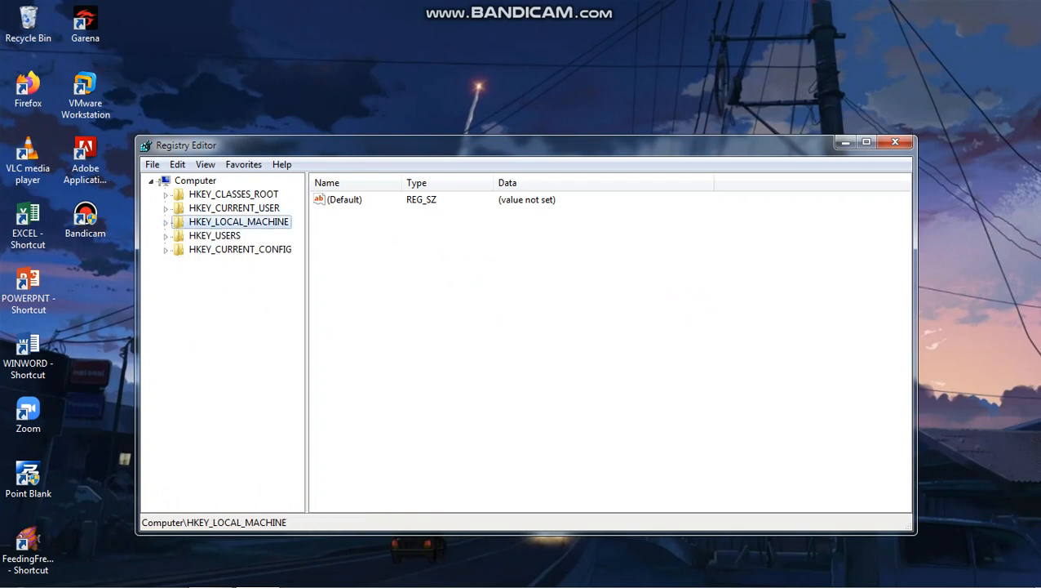
pyautogui.click(895, 142)
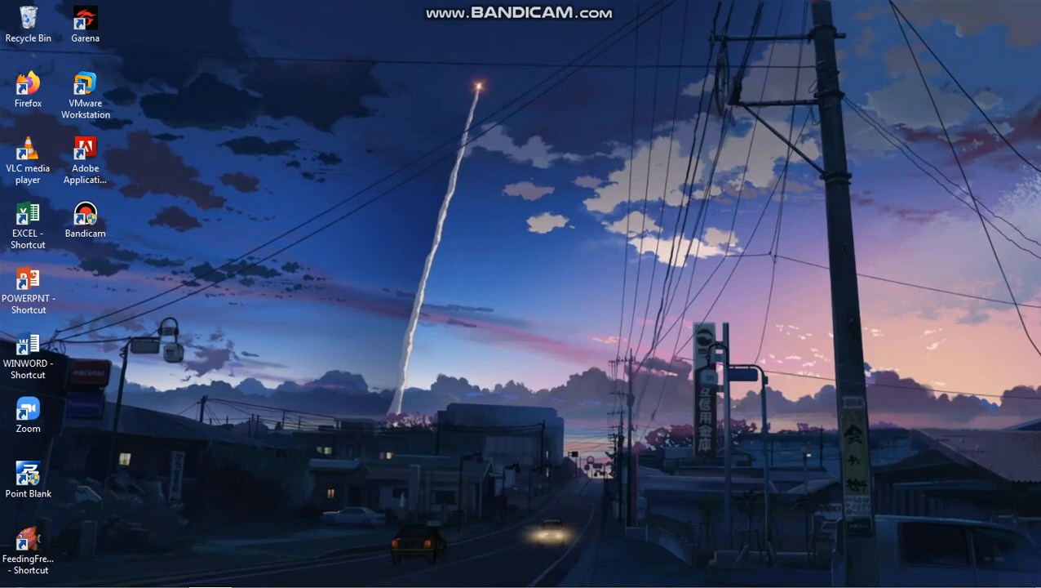
# Open the computer's system properties and bring up the Performance Options from its advanced system settings
pyautogui.moveTo(164, 585)
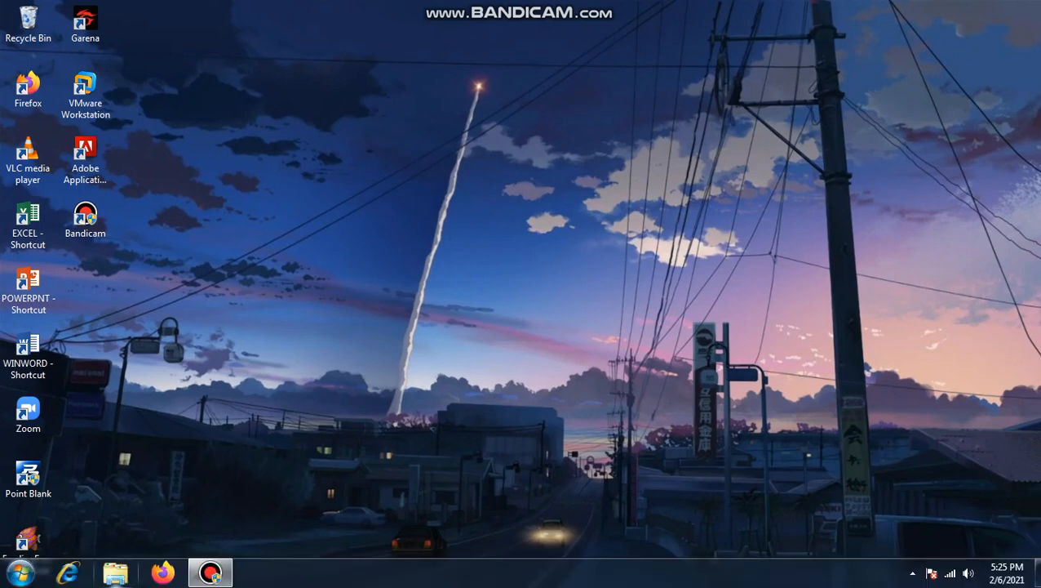
pyautogui.click(20, 571)
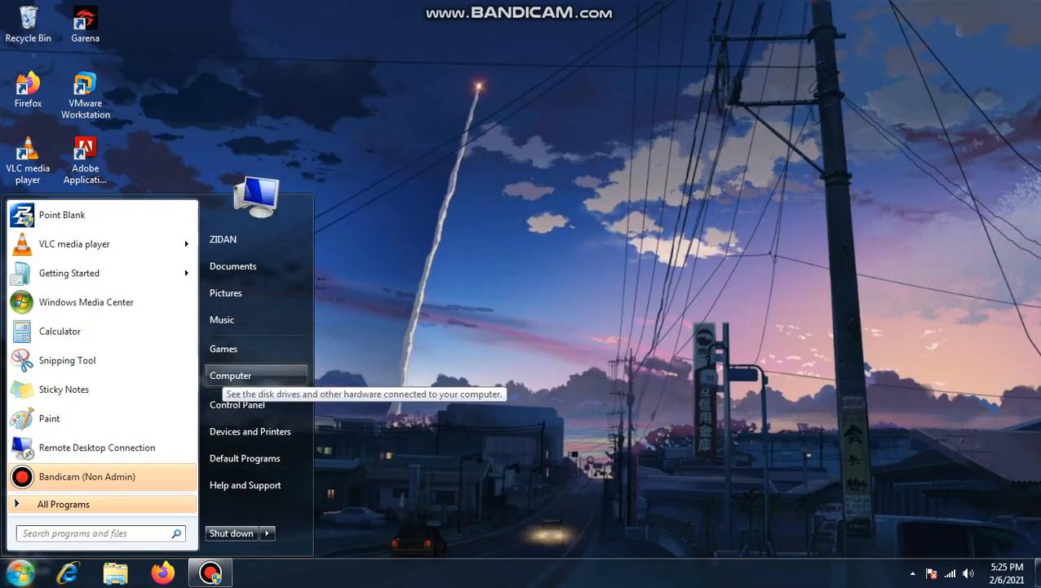
pyautogui.rightClick(223, 376)
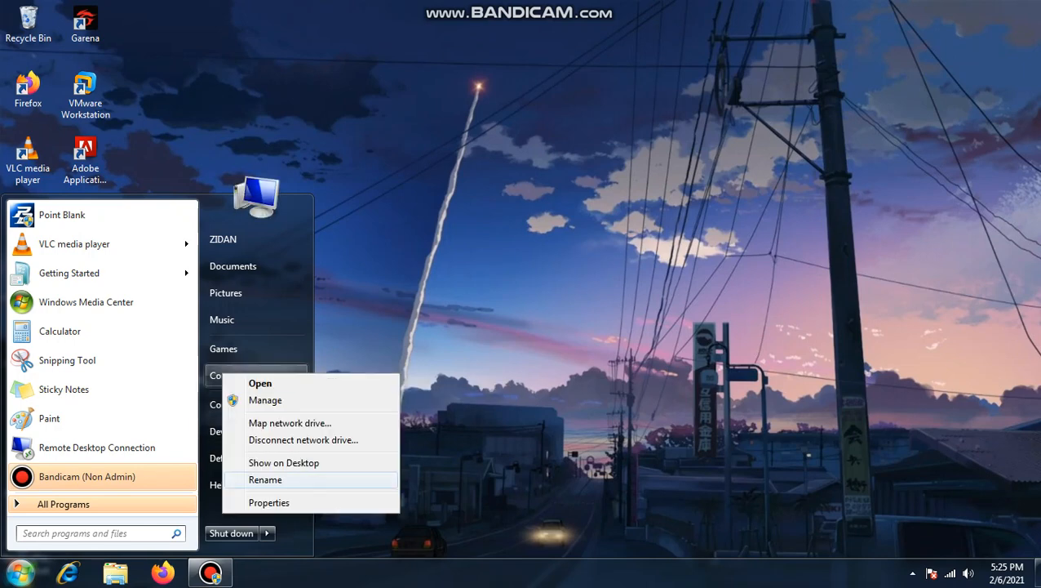
pyautogui.click(269, 502)
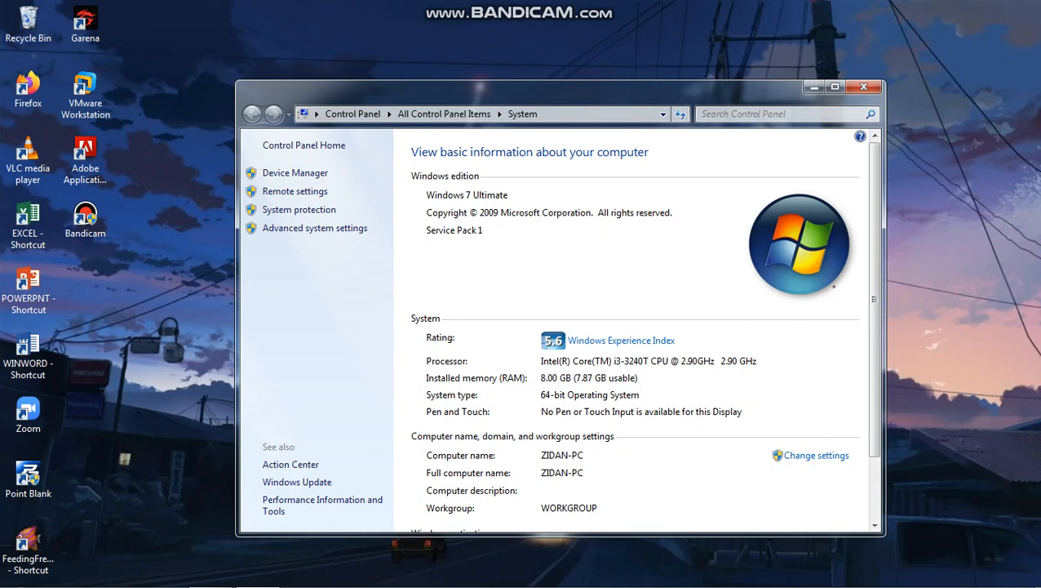
pyautogui.click(314, 228)
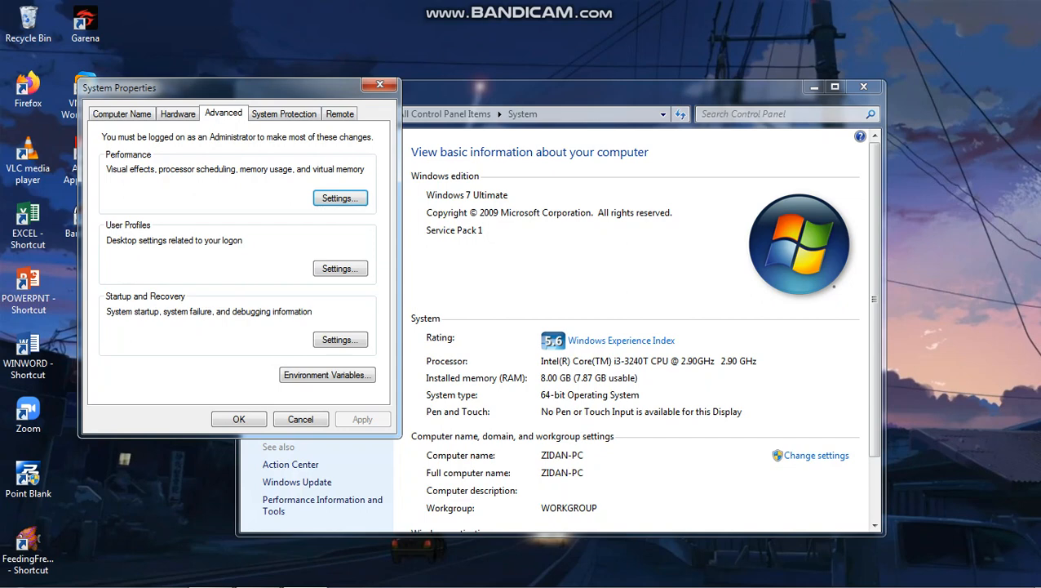
pyautogui.press('Return')
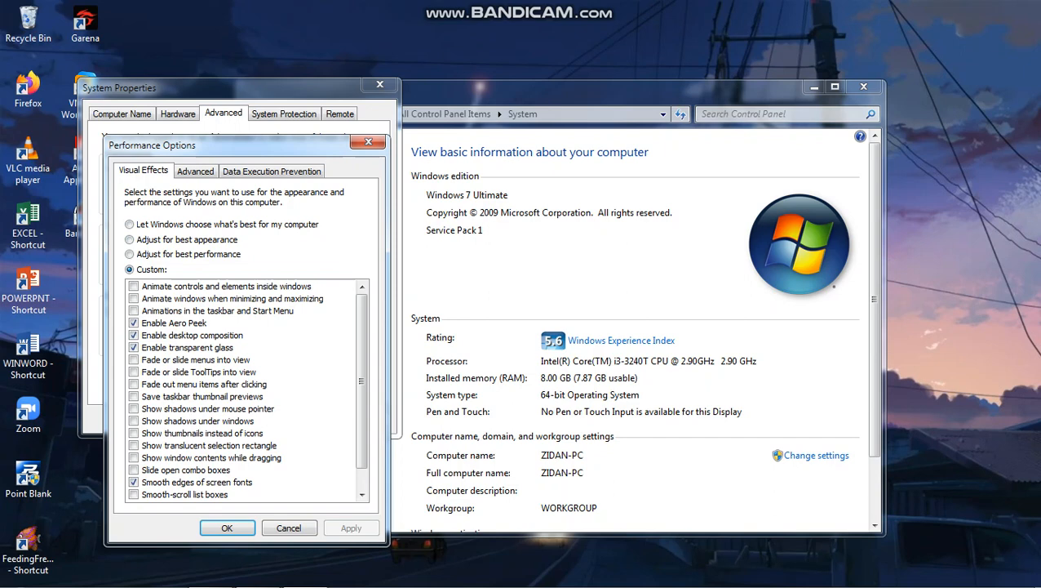
# Clear all visual effects by adjusting for best performance, and switch to the Custom setting
pyautogui.click(130, 224)
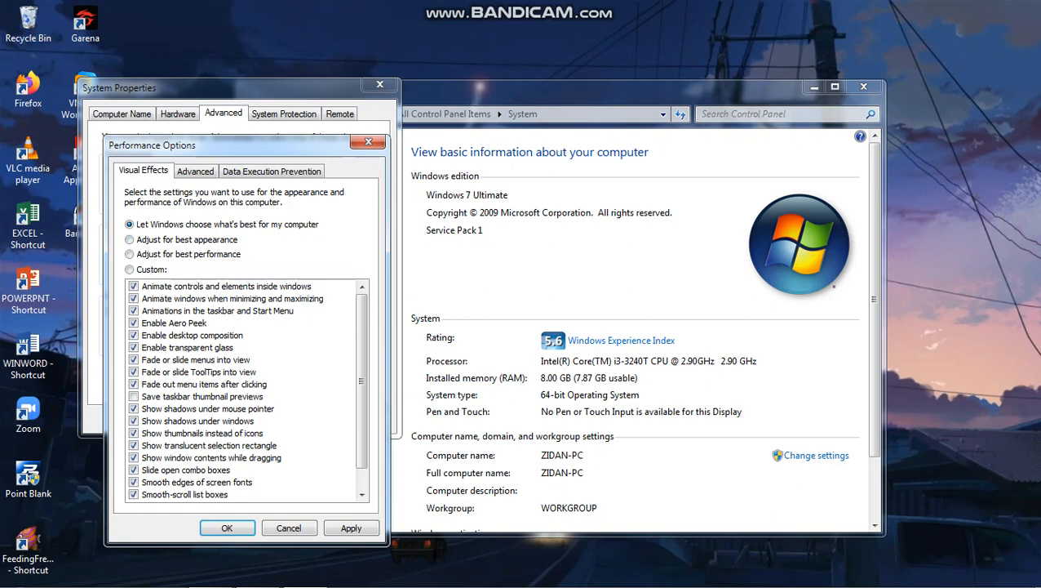
pyautogui.click(130, 254)
pyautogui.click(130, 270)
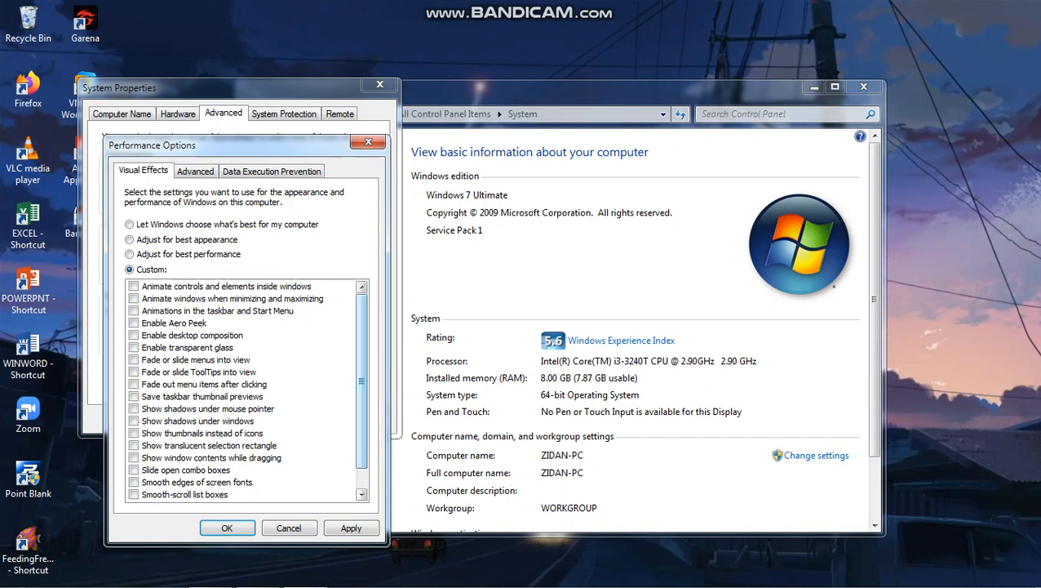
# Enable visual styles on windows and buttons and smooth edges of screen fonts, apply the effects, and close the system windows
pyautogui.scroll(-1, 245, 389)
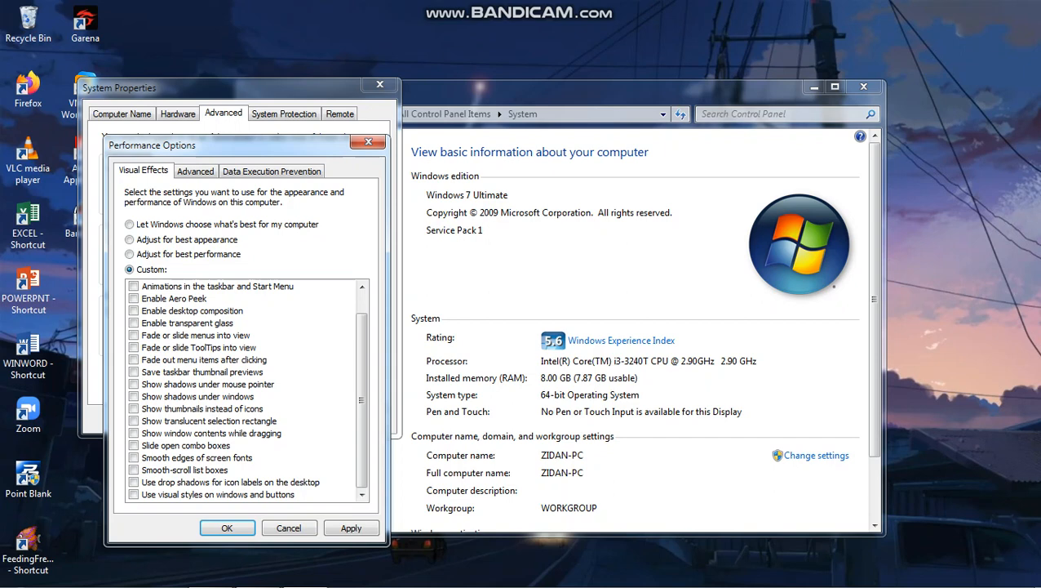
pyautogui.click(134, 494)
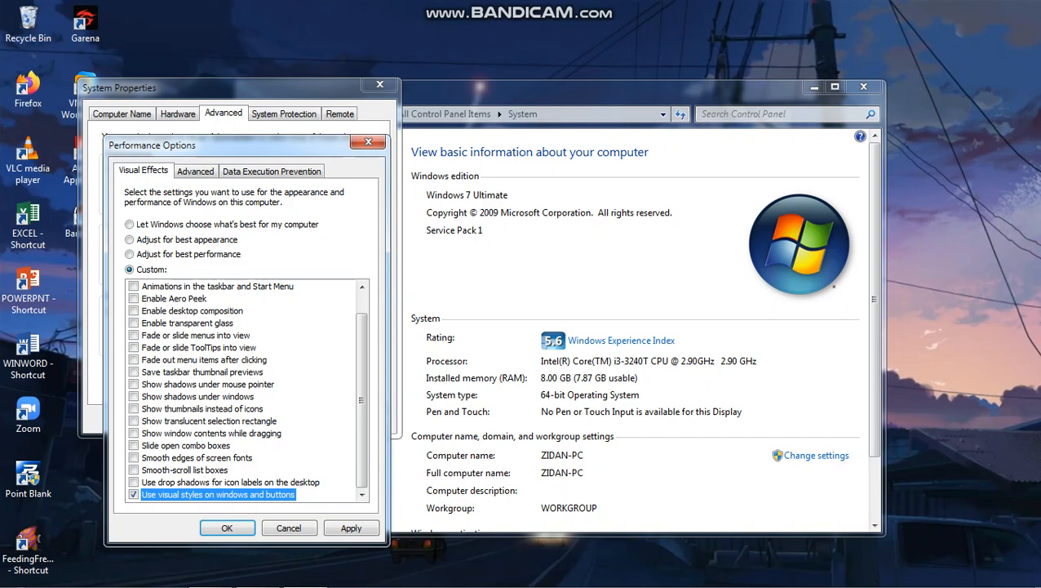
pyautogui.click(134, 457)
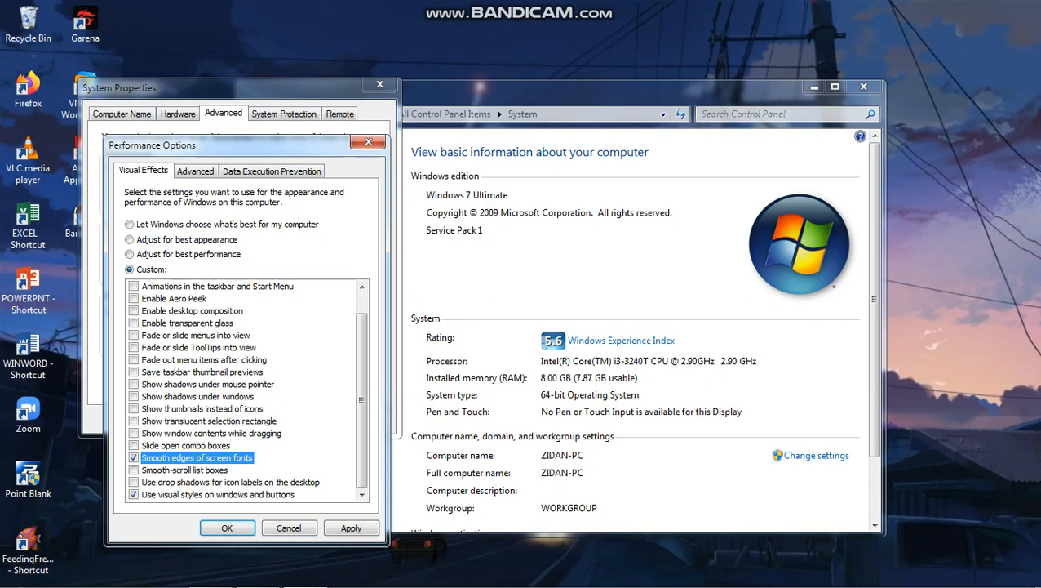
pyautogui.click(351, 528)
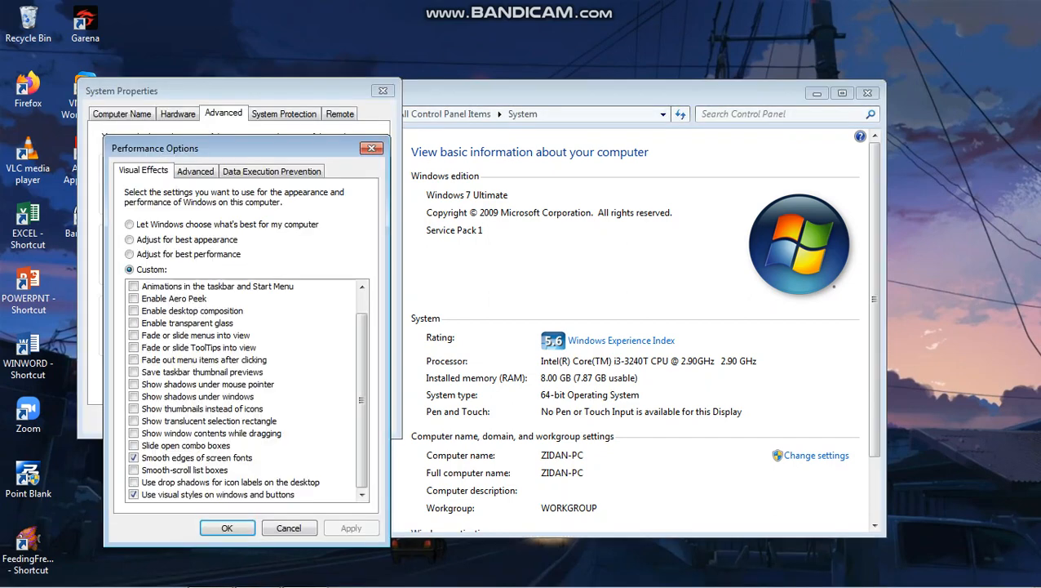
pyautogui.click(227, 528)
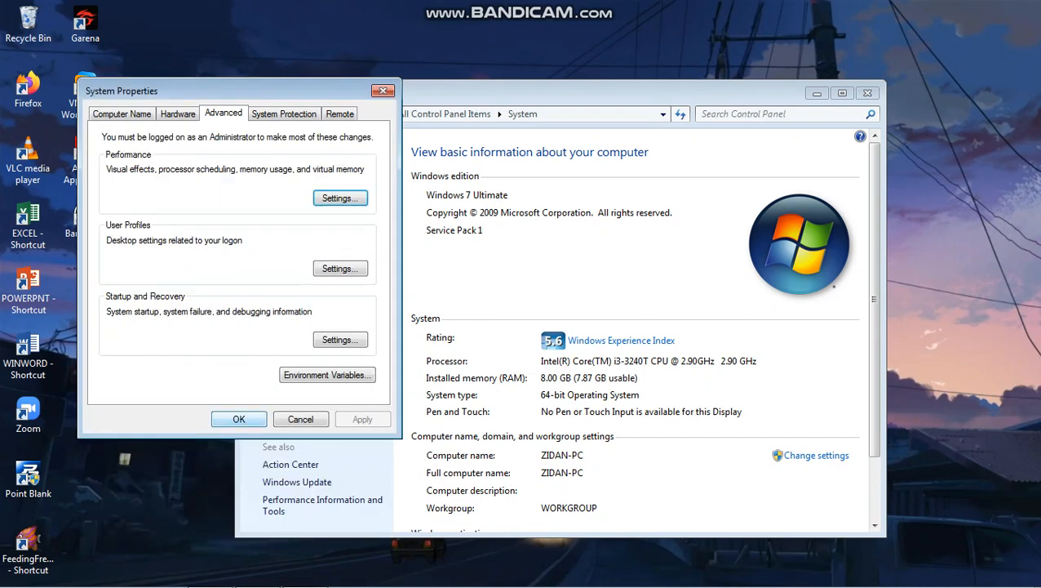
pyautogui.click(302, 419)
pyautogui.click(868, 92)
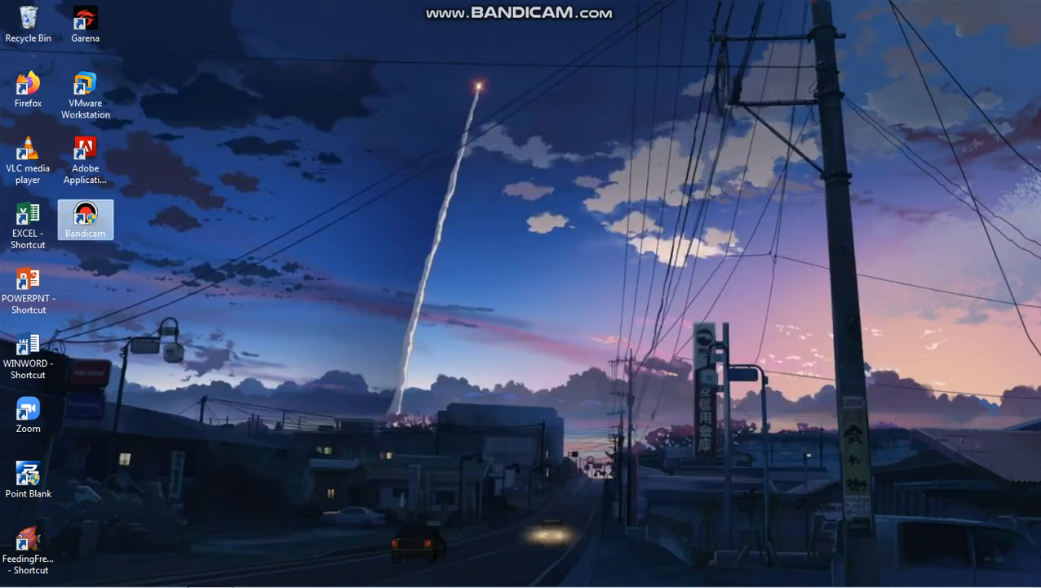
# Refresh the desktop several times
pyautogui.rightClick(327, 135)
pyautogui.click(358, 180)
pyautogui.rightClick(359, 180)
pyautogui.click(392, 225)
pyautogui.rightClick(324, 166)
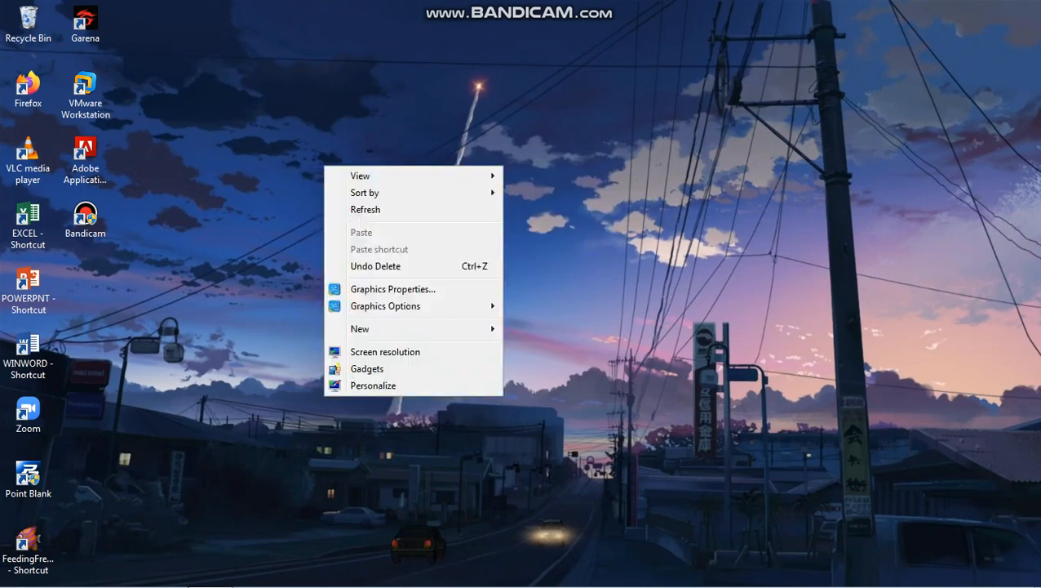
pyautogui.click(359, 209)
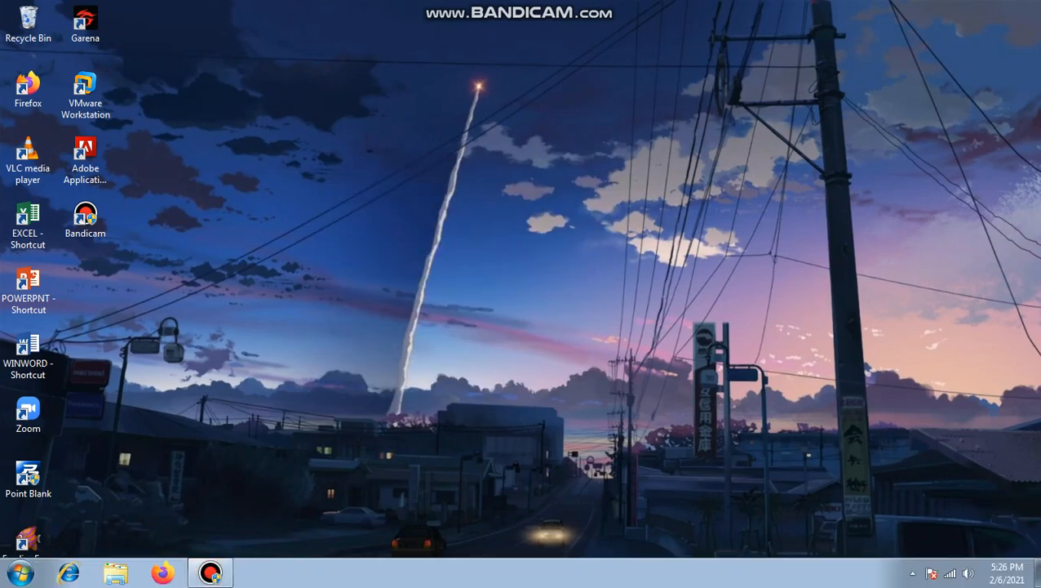
# Reopen the Performance Options from the computer's advanced system settings and bring up the Virtual Memory settings
pyautogui.click(21, 574)
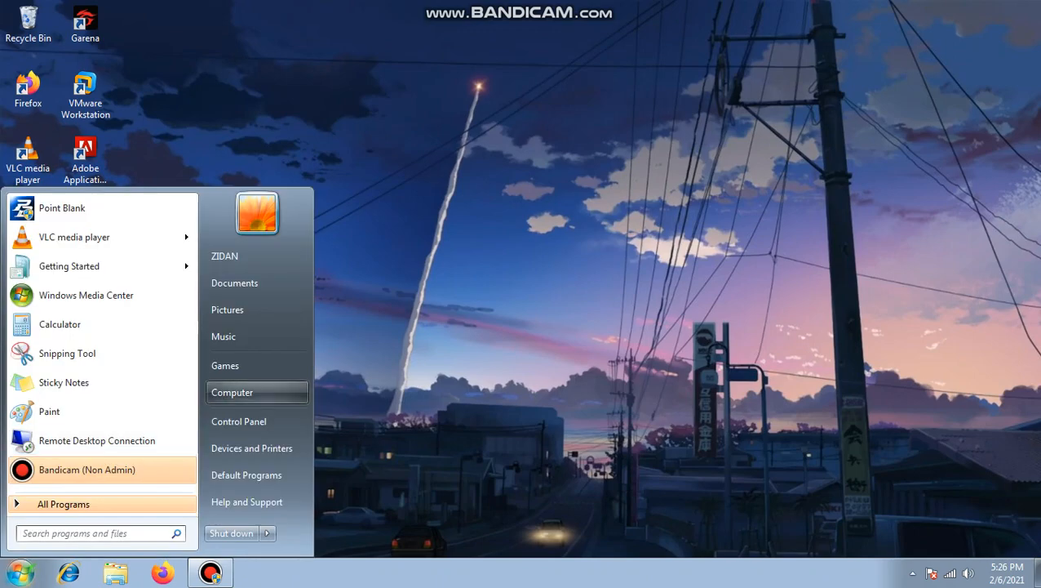
pyautogui.rightClick(230, 395)
pyautogui.click(272, 529)
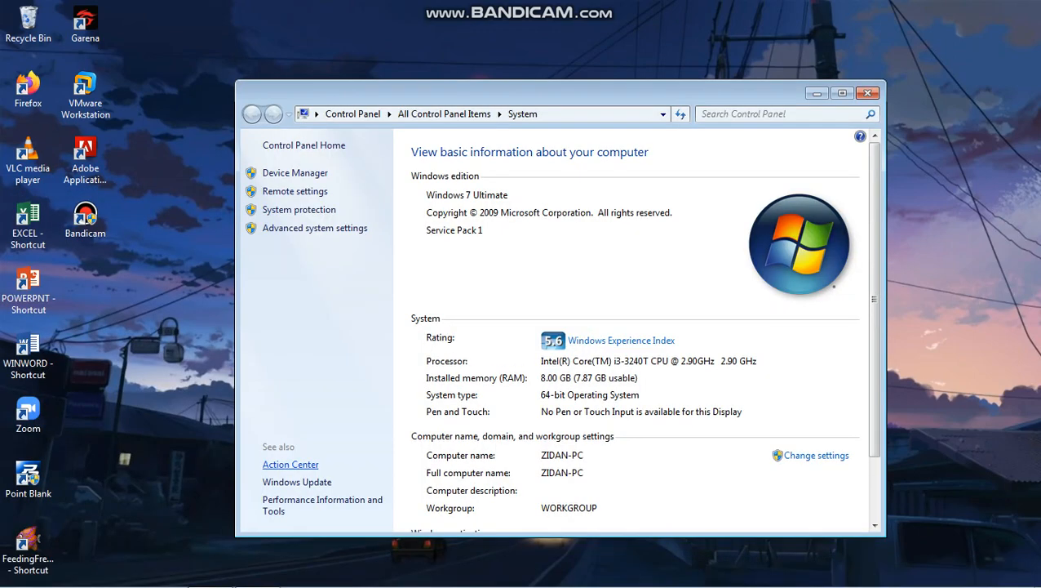
pyautogui.click(314, 228)
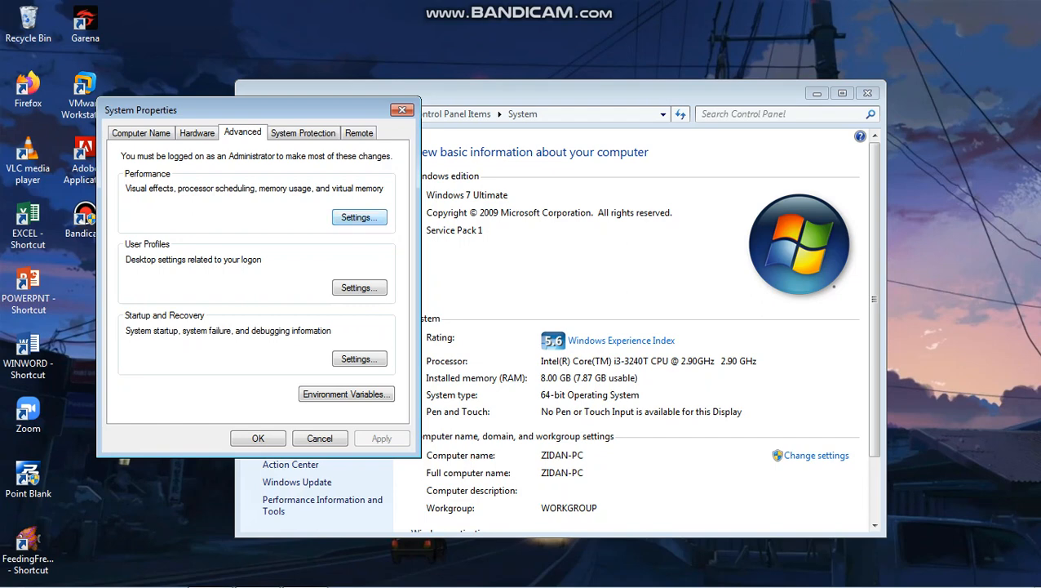
pyautogui.click(359, 217)
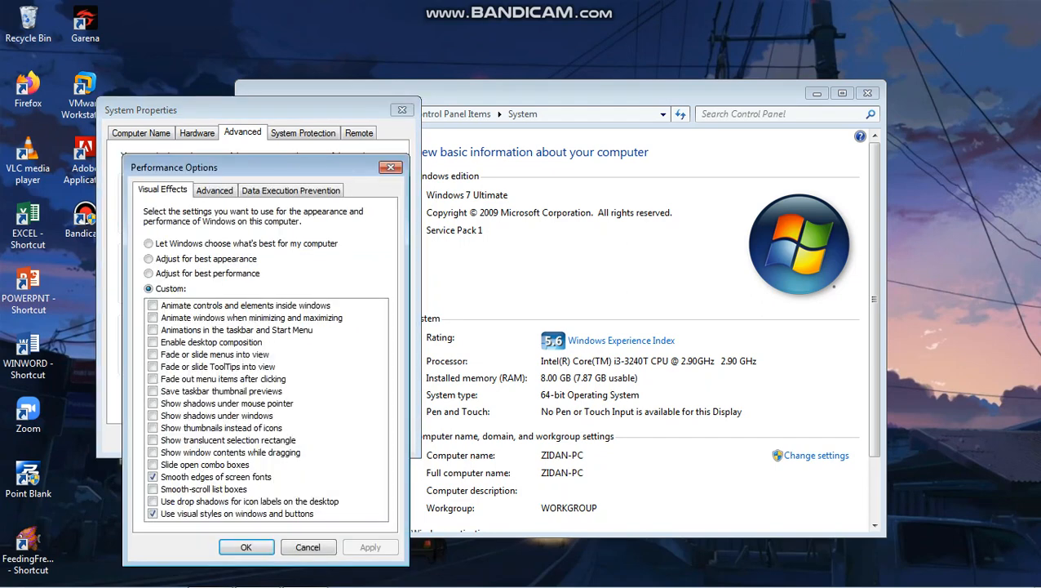
pyautogui.click(214, 190)
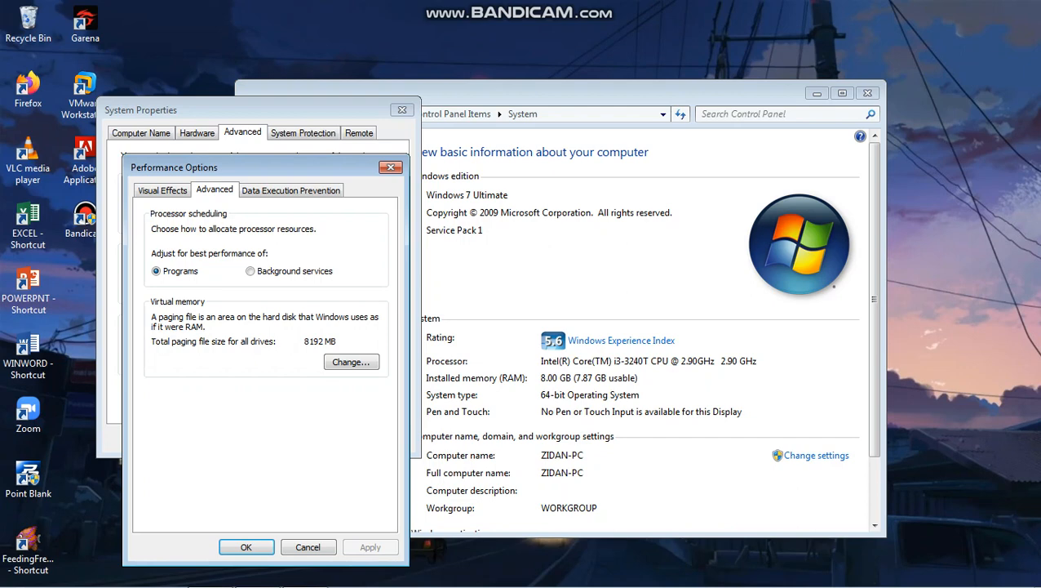
pyautogui.click(351, 362)
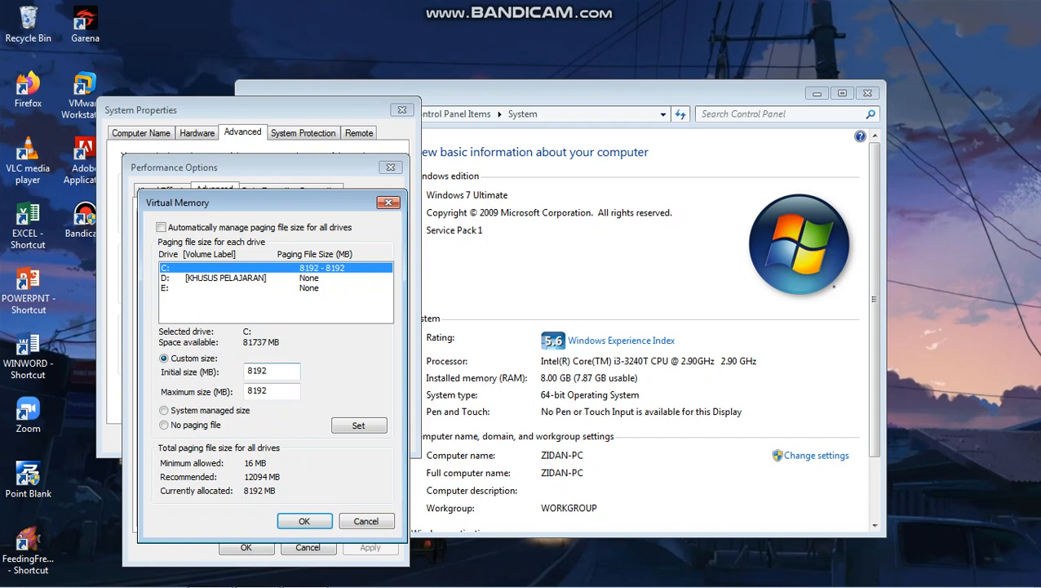
pyautogui.click(162, 227)
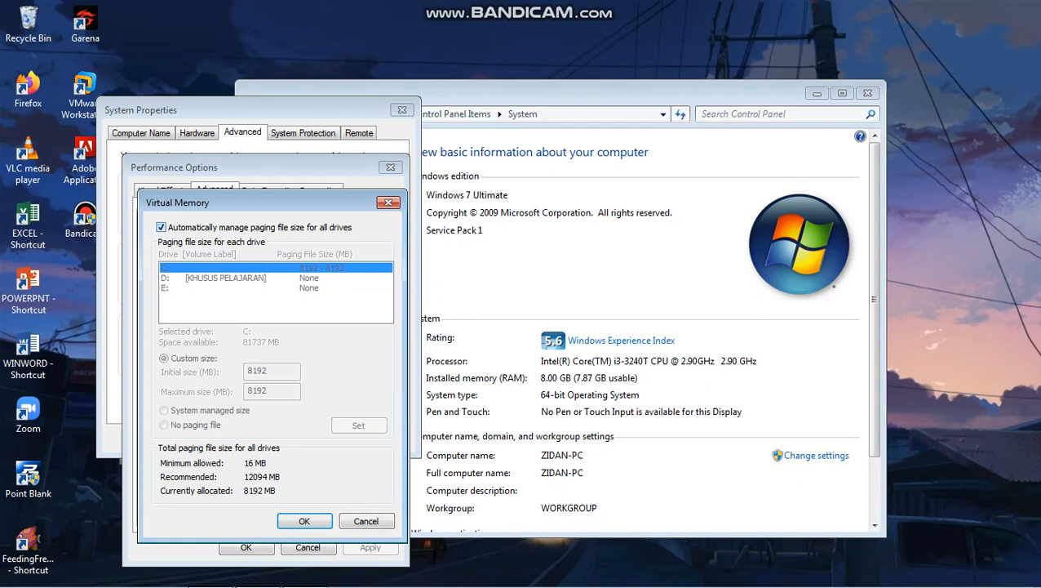
pyautogui.click(161, 227)
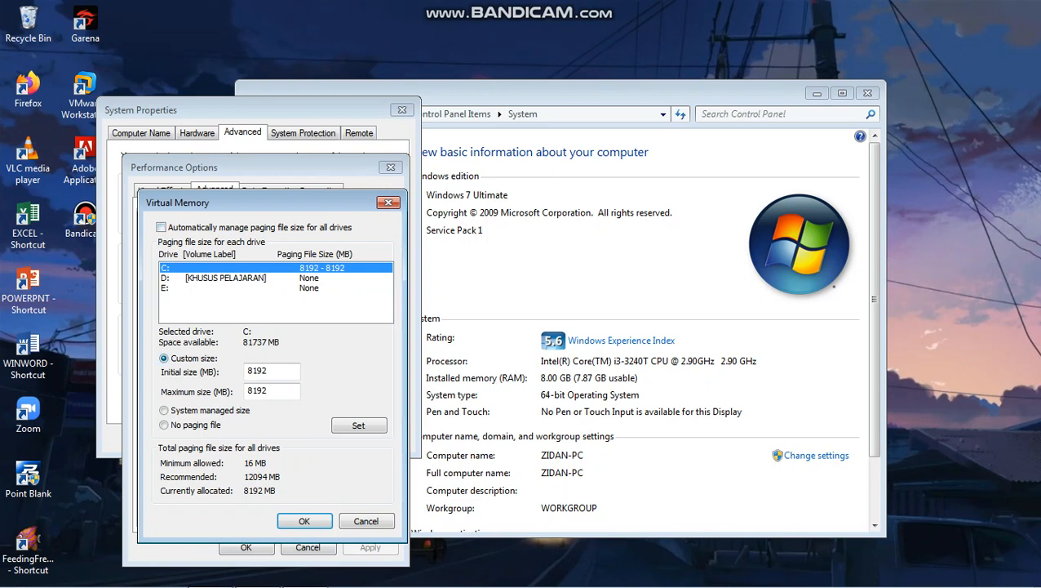
pyautogui.click(276, 391)
pyautogui.click(276, 371)
pyautogui.click(276, 391)
# Set the custom initial paging file size for drive C: to 2048 MB
pyautogui.click(268, 370)
pyautogui.press('BackSpace')
pyautogui.press('BackSpace')
pyautogui.press('BackSpace')
pyautogui.press('BackSpace')
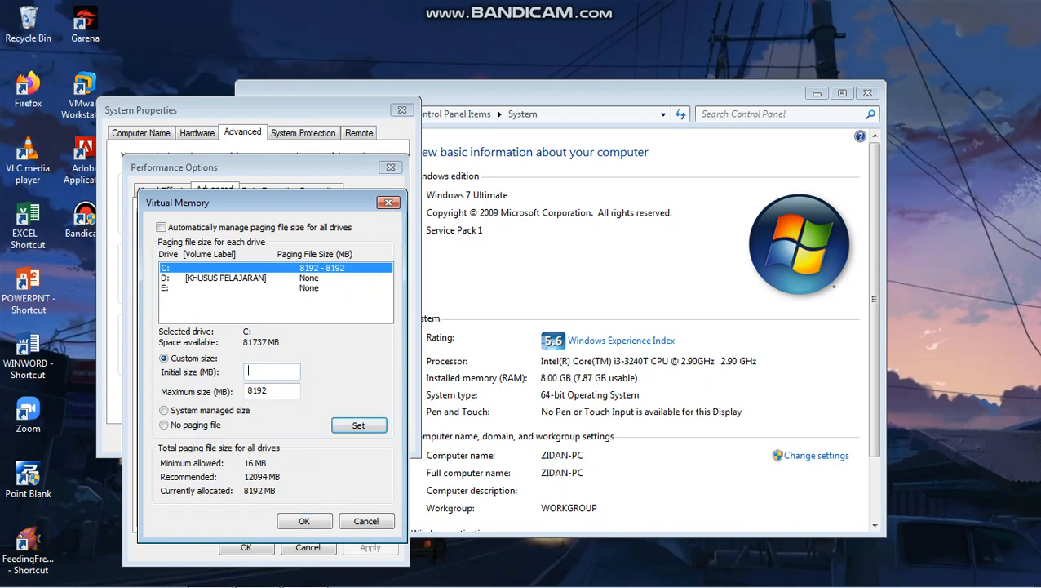
pyautogui.write('2048')
# Set the custom initial paging file size for drive C: to 8192 MB and accept the virtual memory settings
pyautogui.press('BackSpace')
pyautogui.press('BackSpace')
pyautogui.press('BackSpace')
pyautogui.press('BackSpace')
pyautogui.write('8192')
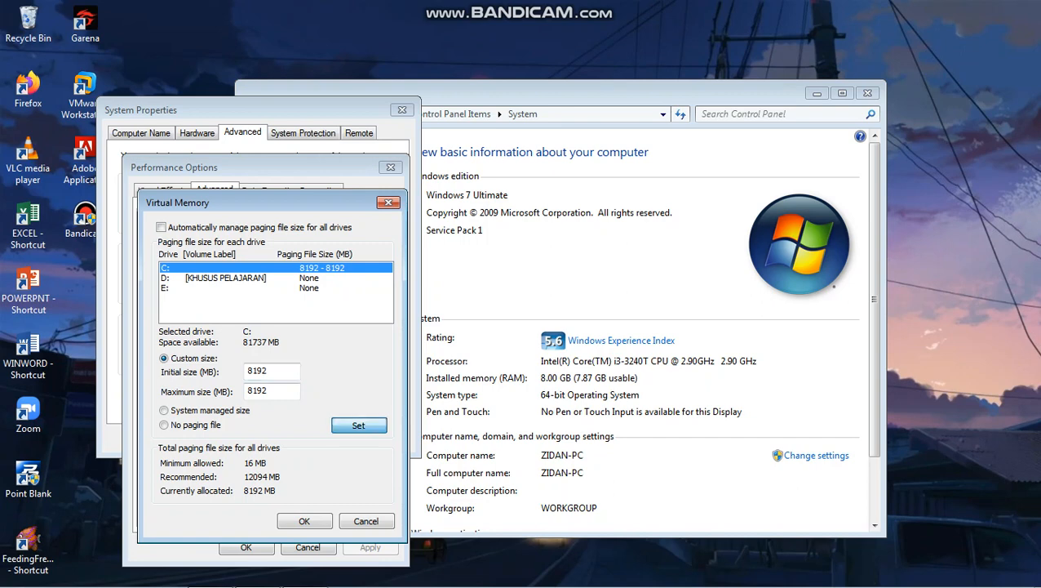
pyautogui.click(303, 521)
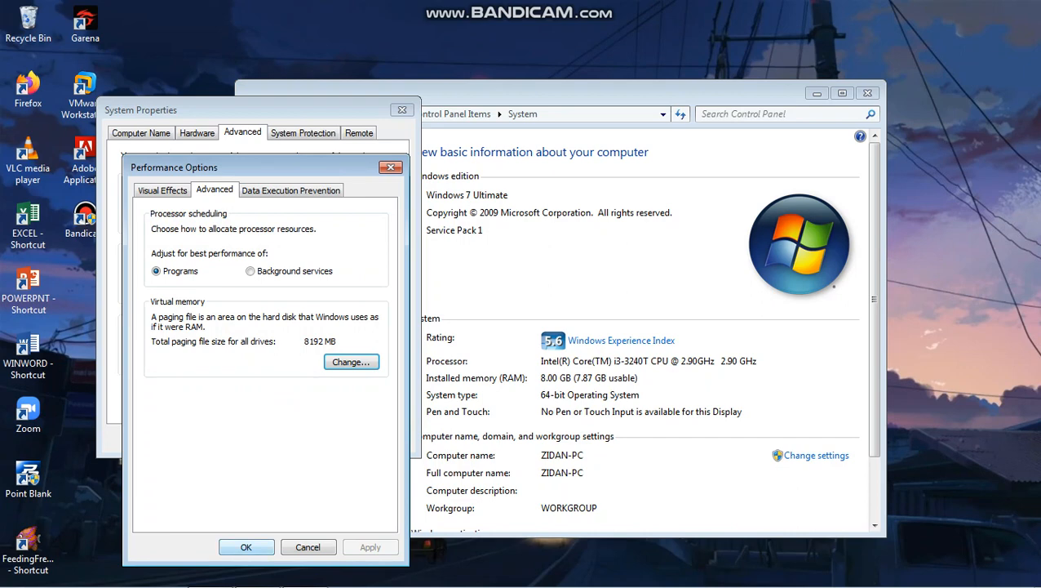
# Accept the performance options and system properties, and close the System window
pyautogui.click(246, 547)
pyautogui.click(258, 438)
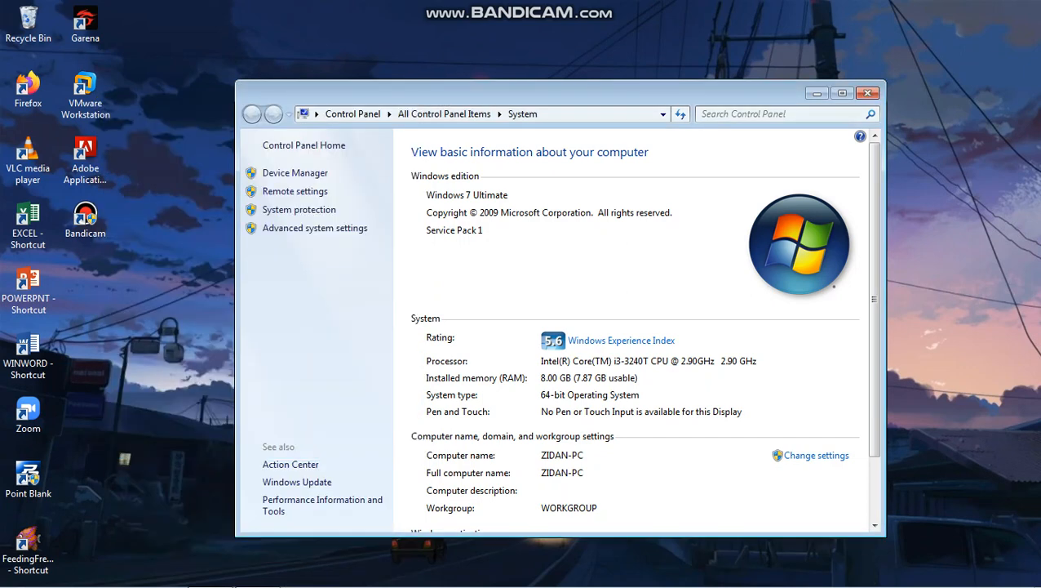
pyautogui.click(867, 92)
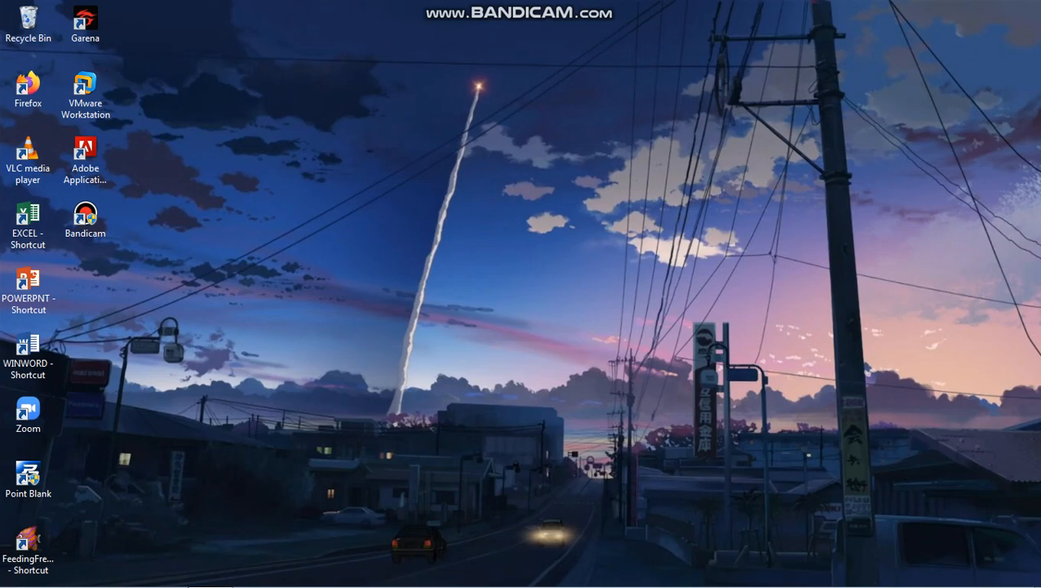
# Run msconfig to open the System Configuration utility
pyautogui.press('super+r')
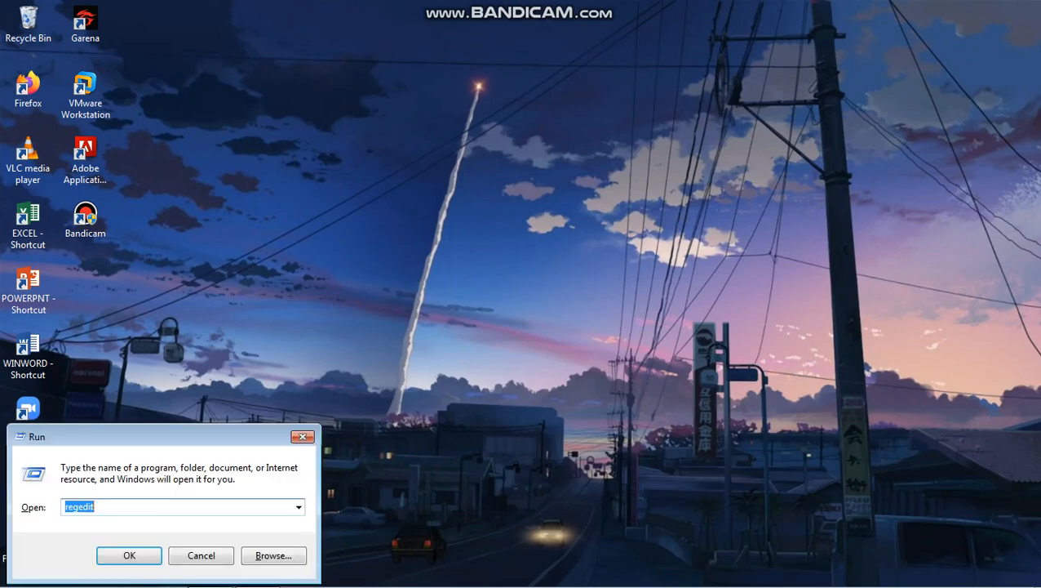
pyautogui.write('msc')
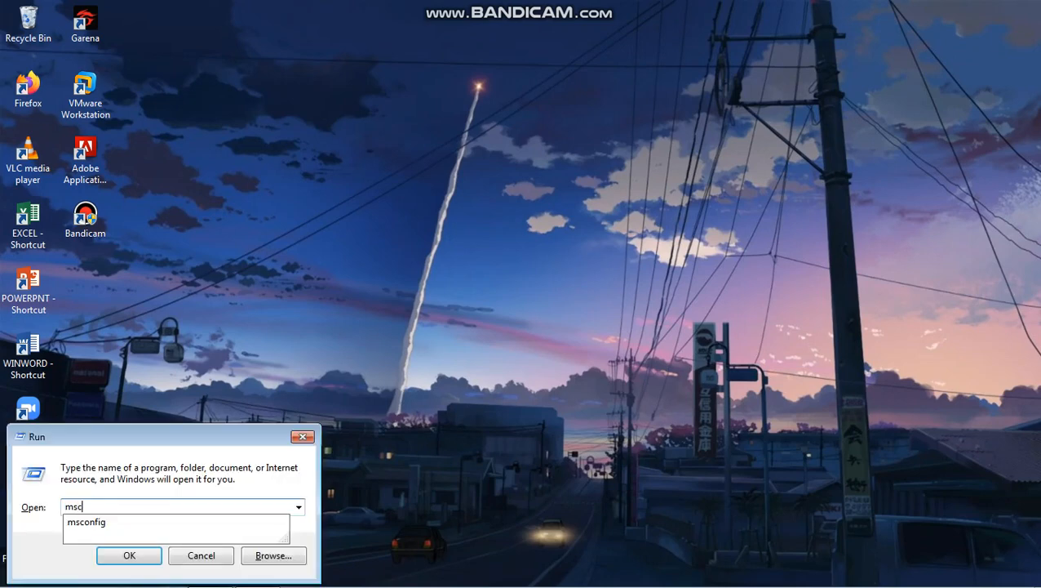
pyautogui.write('onfig')
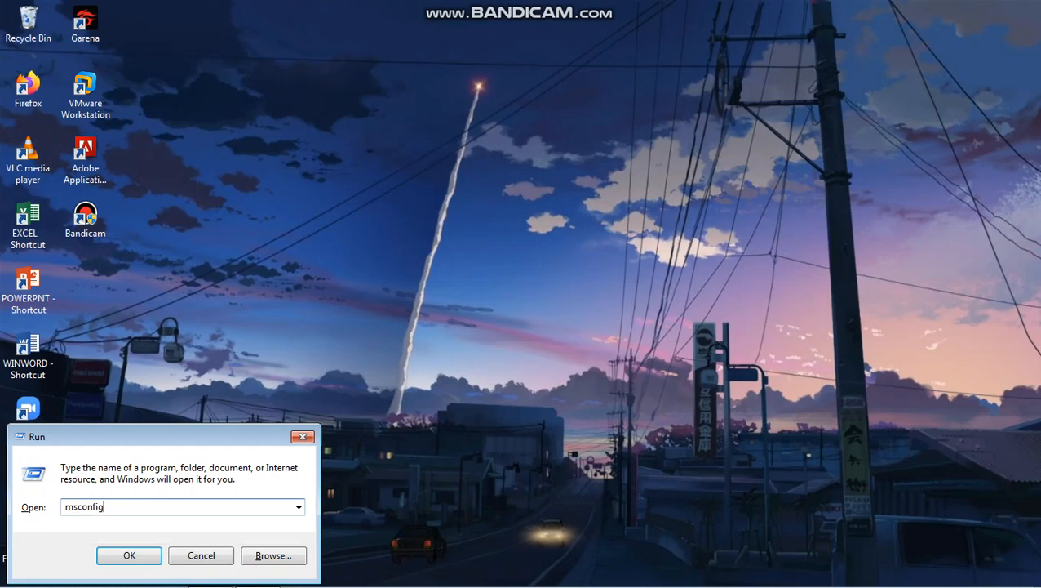
pyautogui.press('Return')
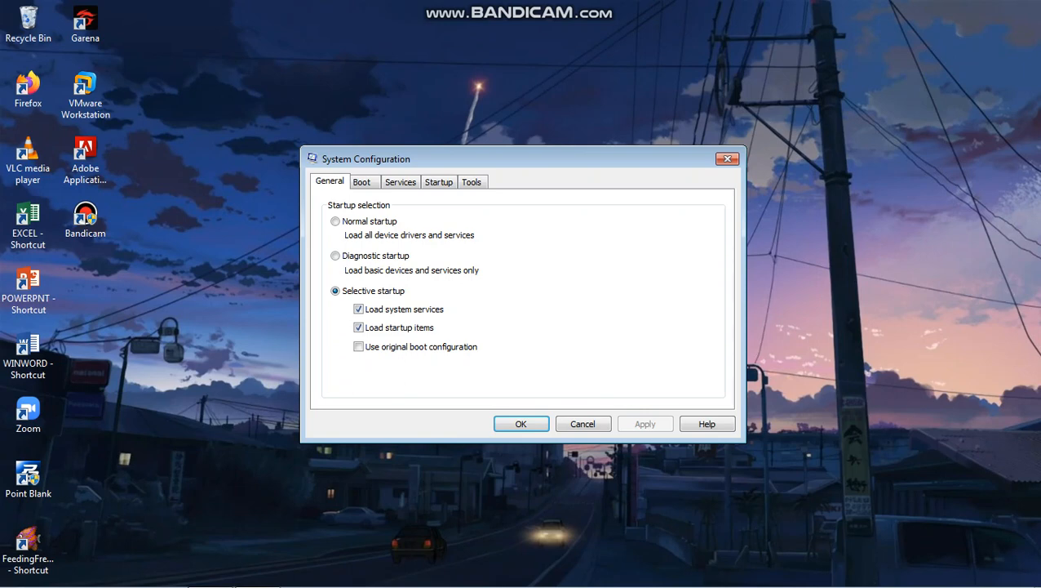
# Choose selective startup with both system services and startup items set to load
pyautogui.click(336, 221)
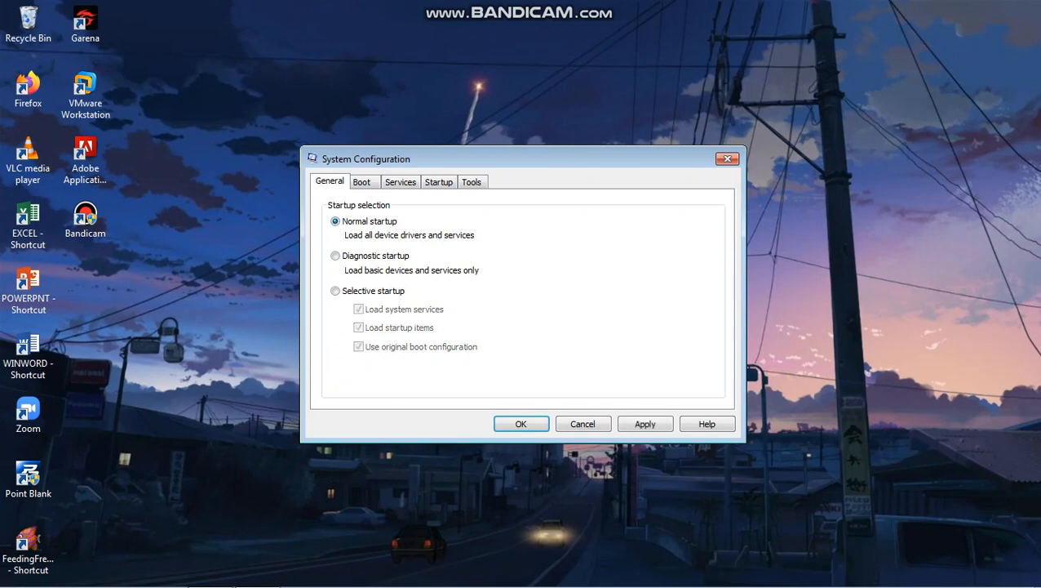
pyautogui.click(335, 255)
pyautogui.click(335, 290)
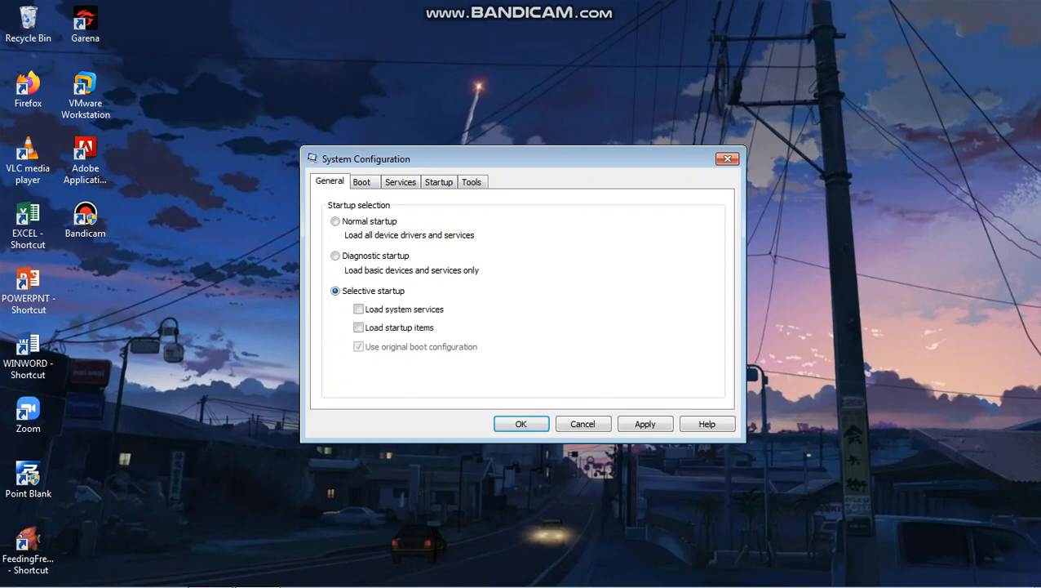
pyautogui.click(359, 327)
pyautogui.click(358, 309)
# Set the boot timeout to 3 seconds and apply the change
pyautogui.click(361, 182)
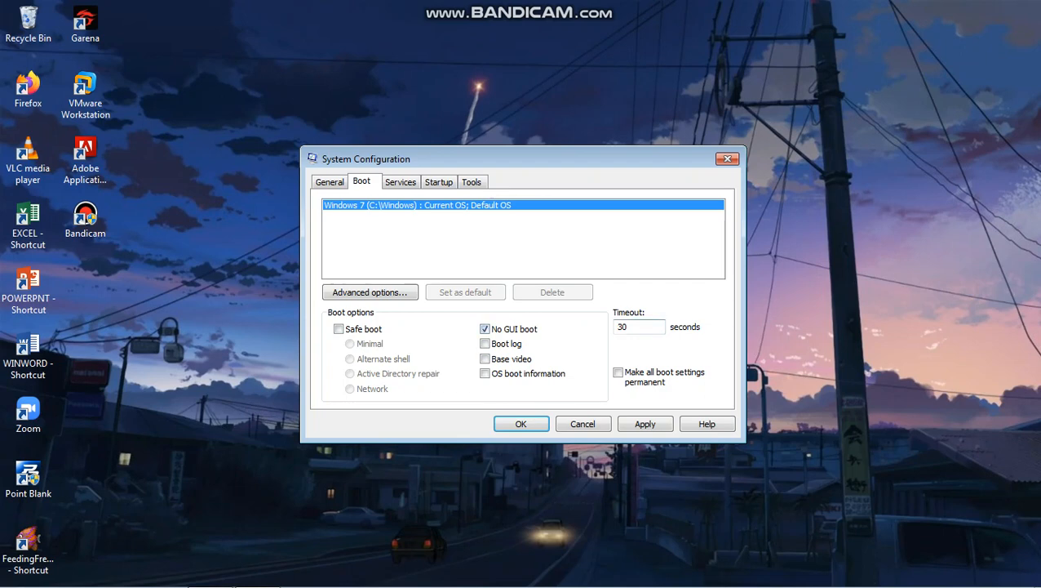
pyautogui.click(635, 327)
pyautogui.press('BackSpace')
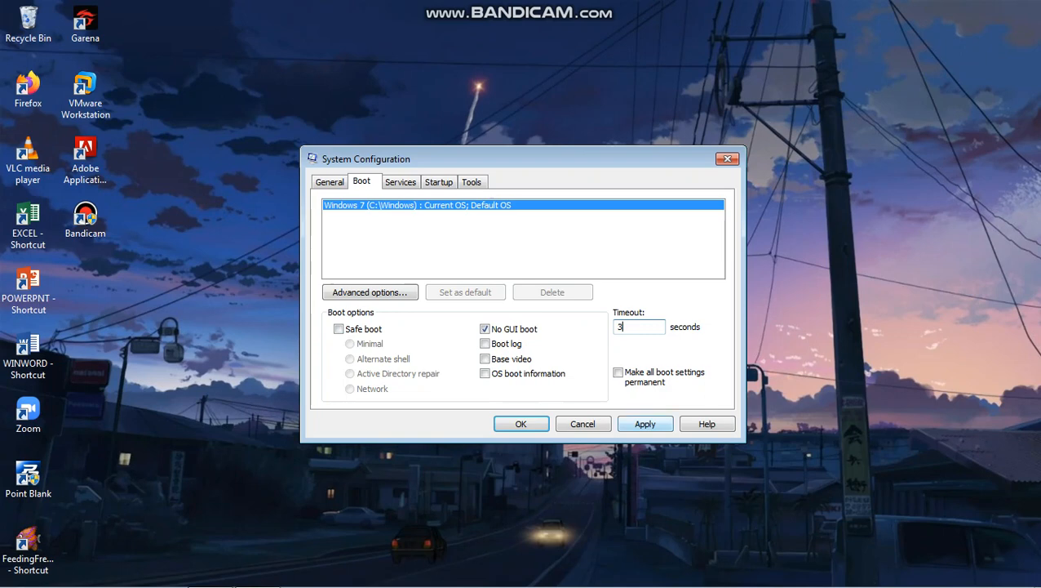
pyautogui.click(645, 424)
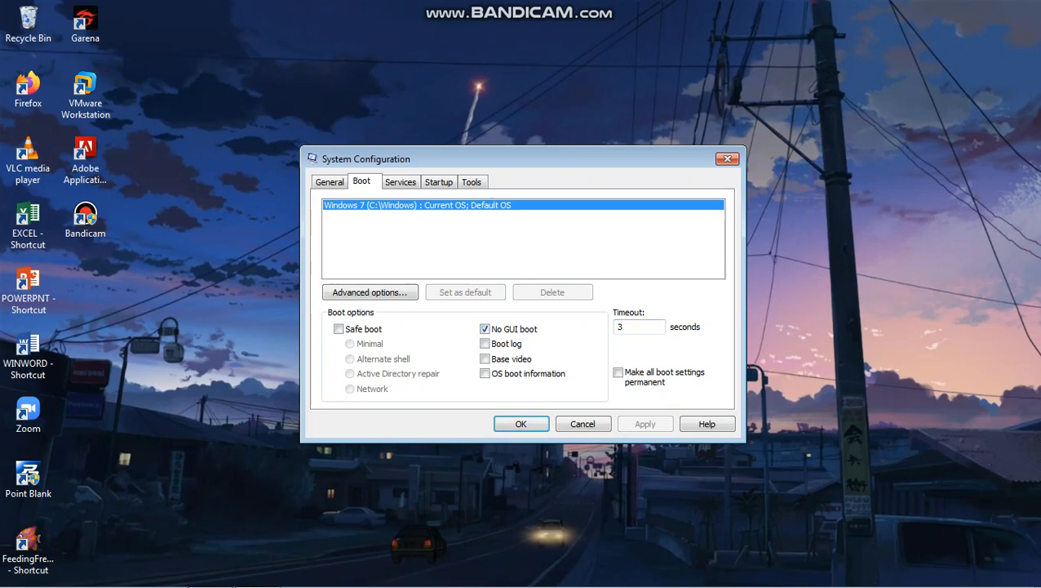
# Enable all services in System Configuration and apply the change
pyautogui.click(400, 181)
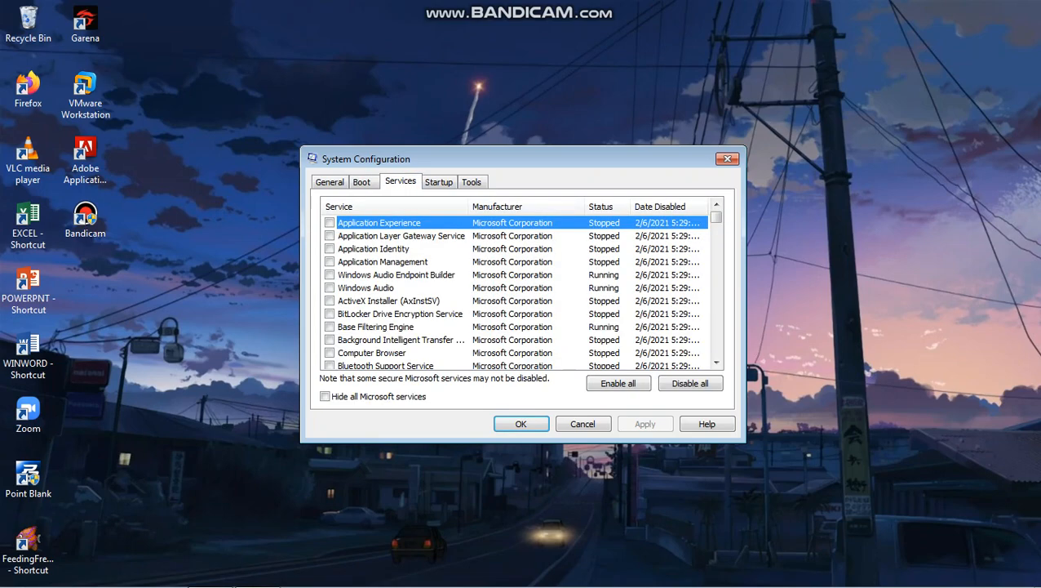
pyautogui.scroll(-20, 514, 294)
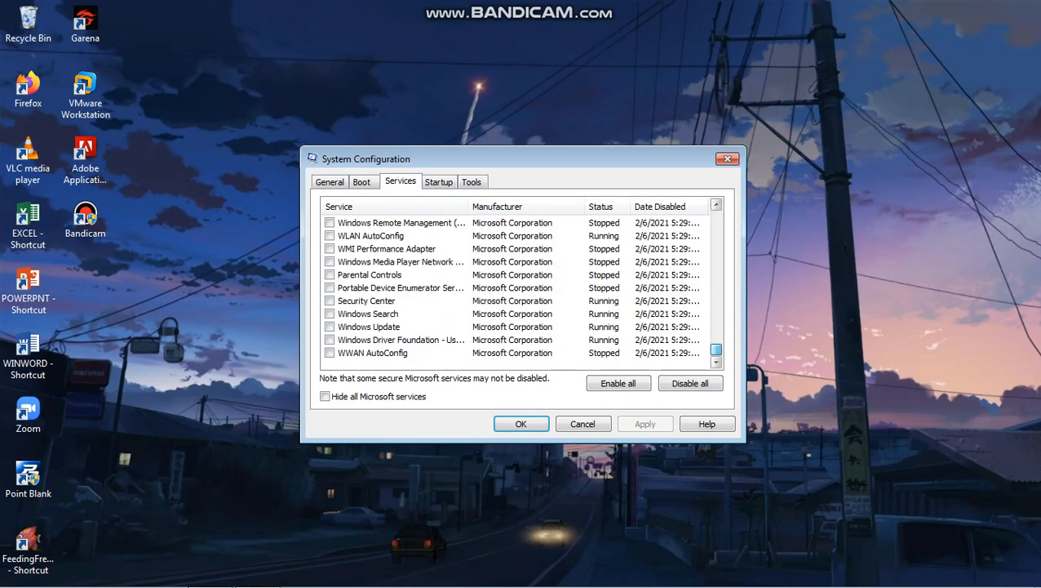
pyautogui.scroll(20, 514, 294)
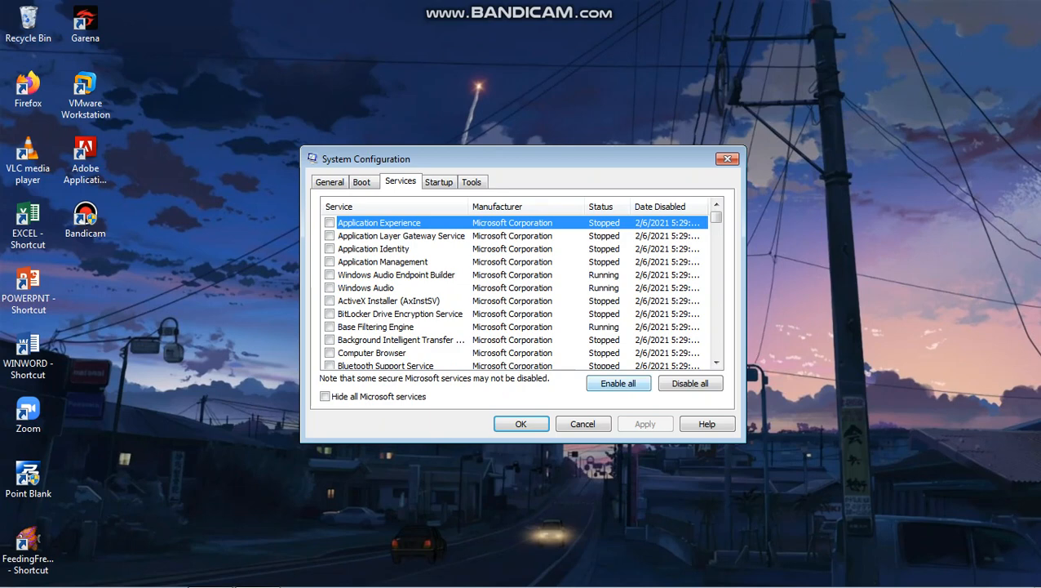
pyautogui.click(618, 382)
pyautogui.scroll(-12, 514, 285)
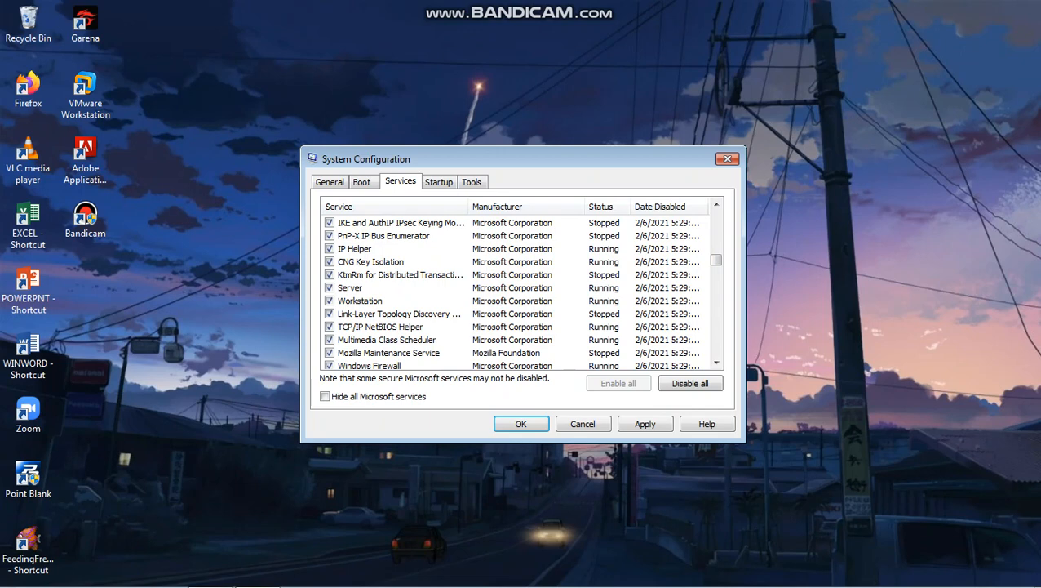
pyautogui.scroll(-7, 514, 286)
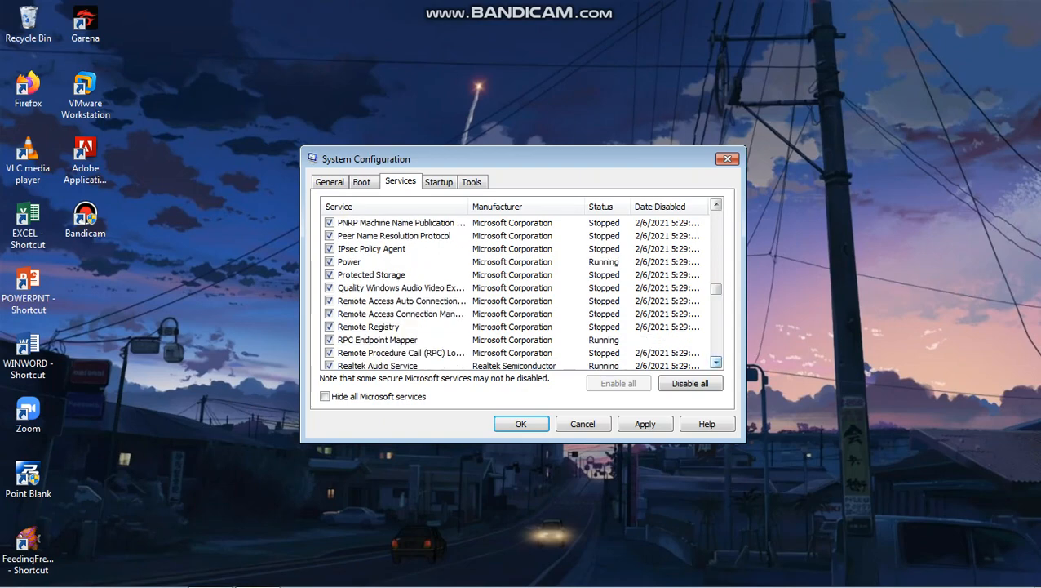
pyautogui.moveTo(717, 289); pyautogui.dragTo(716, 223)
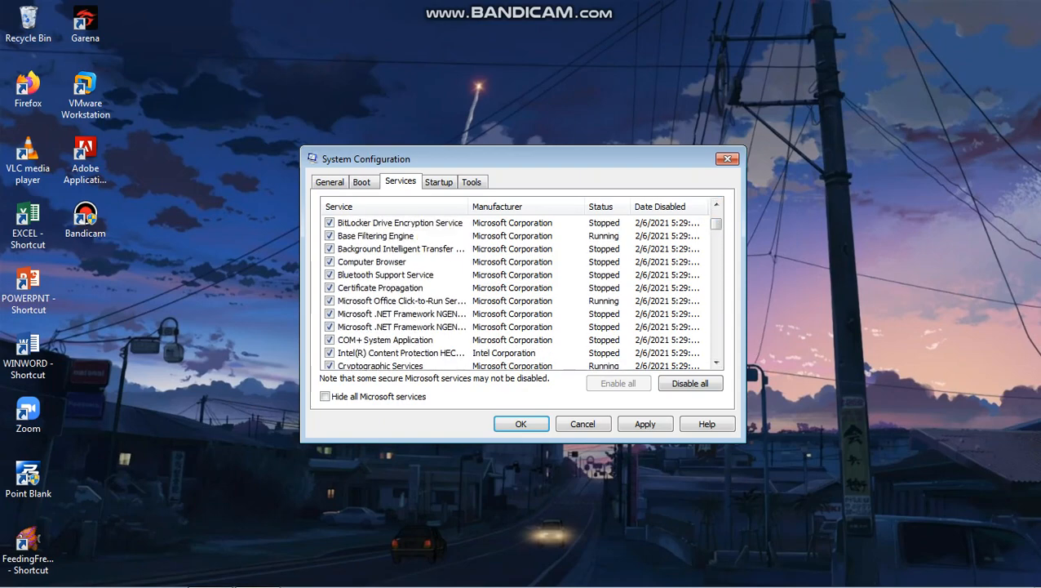
pyautogui.scroll(2, 520, 294)
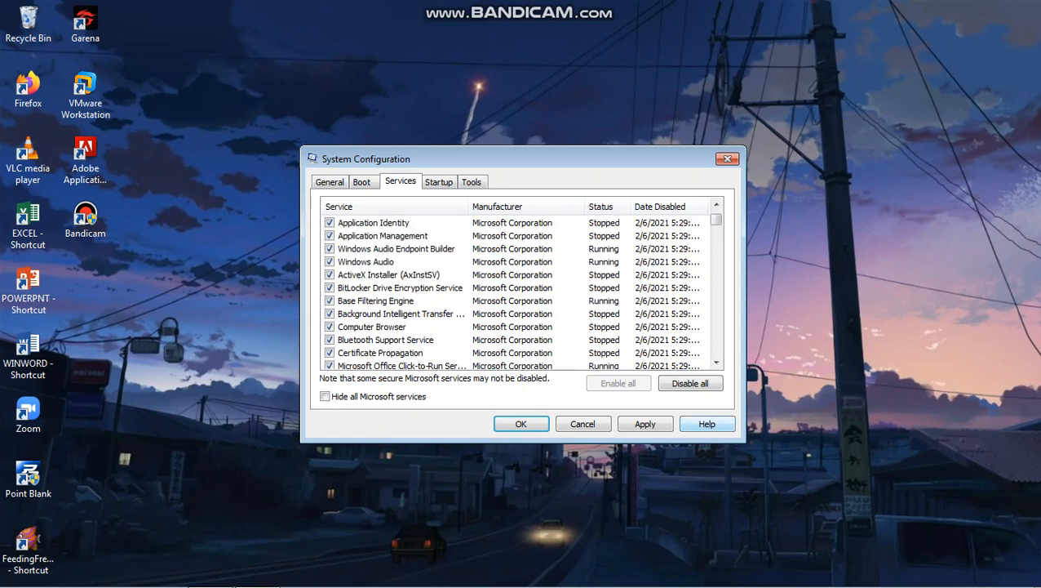
pyautogui.click(645, 423)
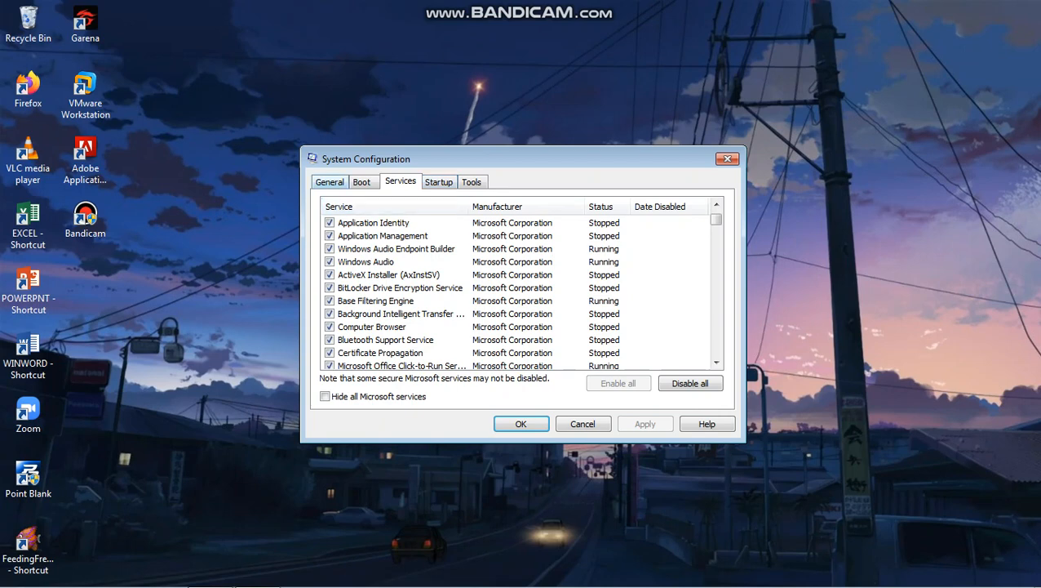
# Accept the system configuration, exiting without a restart, and refresh the desktop
pyautogui.click(330, 181)
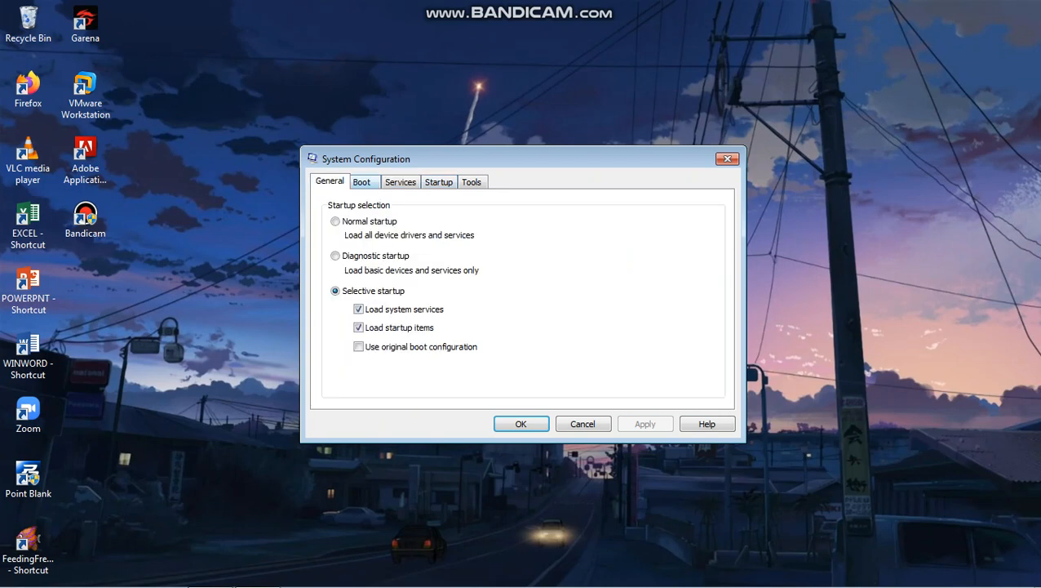
pyautogui.click(362, 181)
pyautogui.click(400, 182)
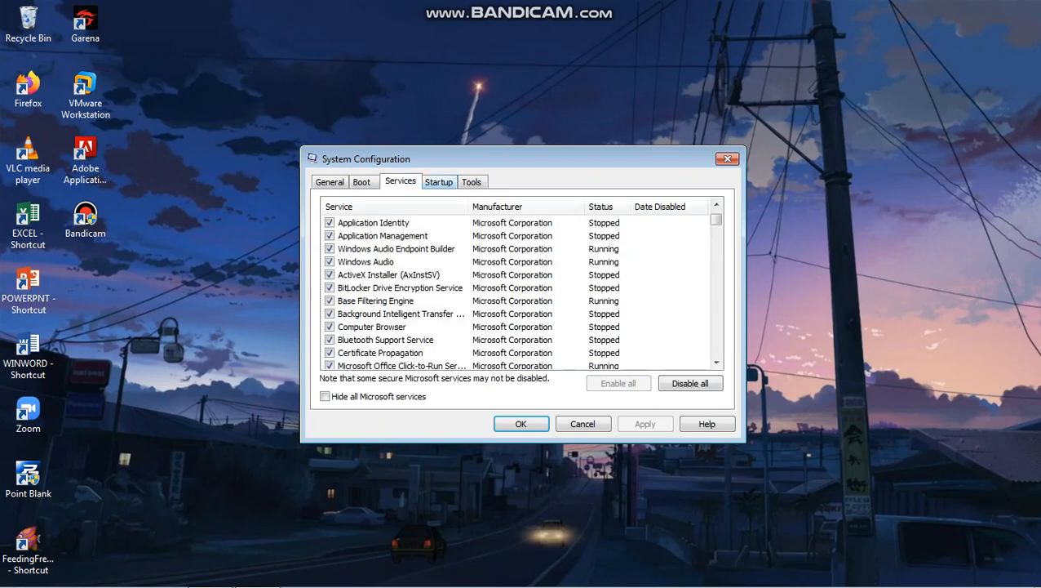
pyautogui.press('Return')
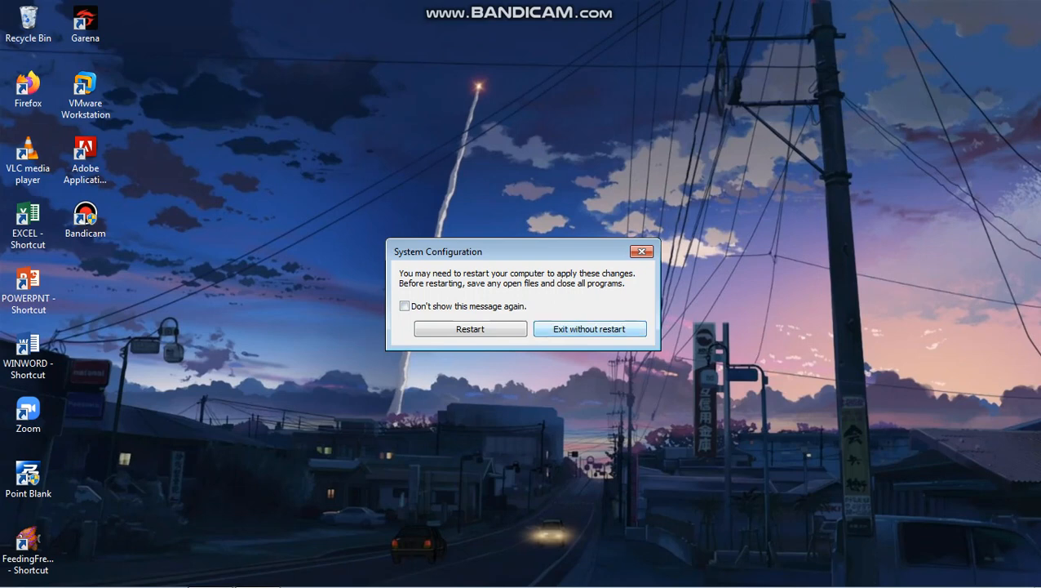
pyautogui.click(589, 329)
pyautogui.rightClick(282, 239)
pyautogui.click(323, 283)
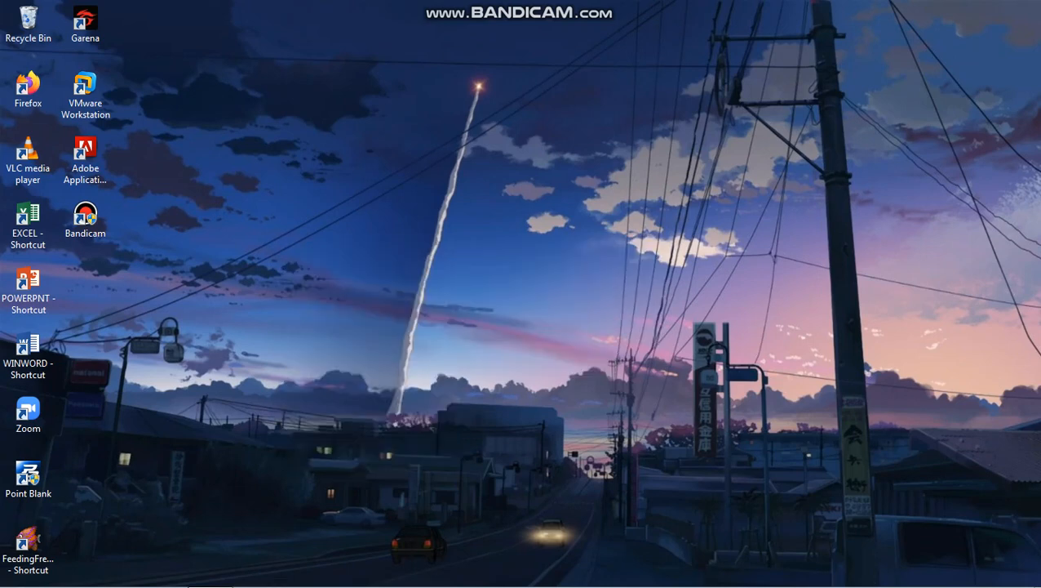